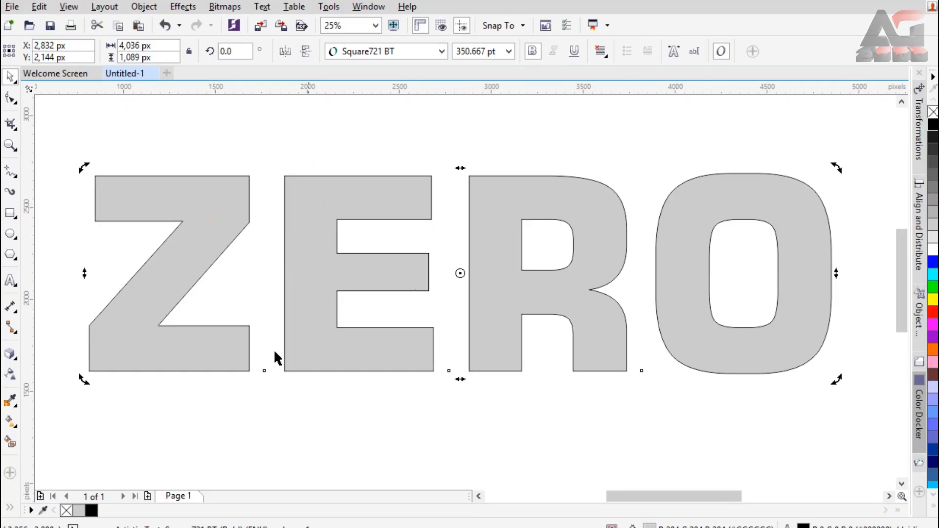
With the Envelope tool, delete the lower middle node of the ZERO text's envelope and bend its lower edge upward into a shallow arch.
left_click(11, 353)
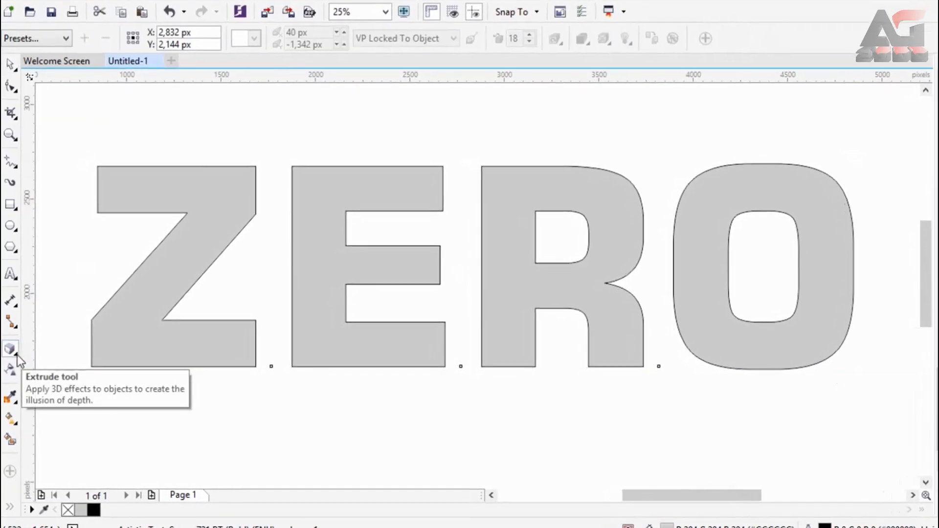
left_click(17, 355)
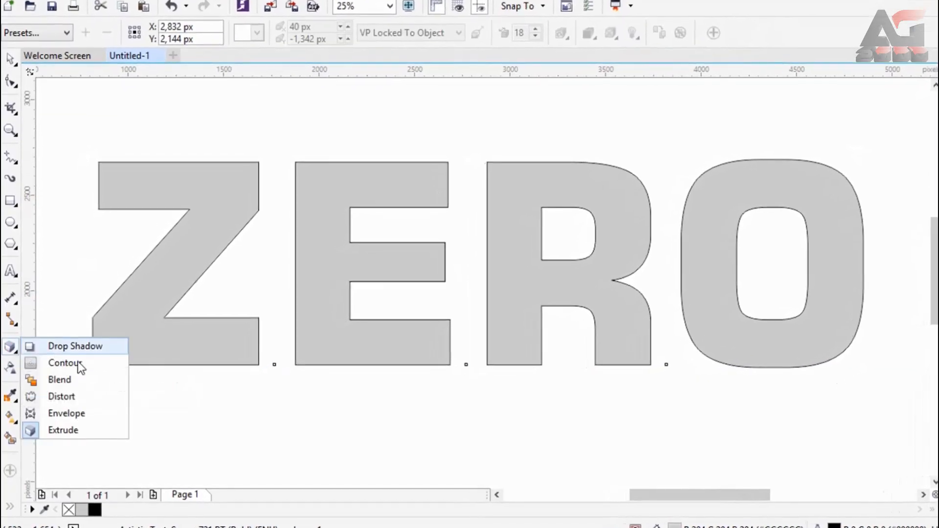
left_click(86, 409)
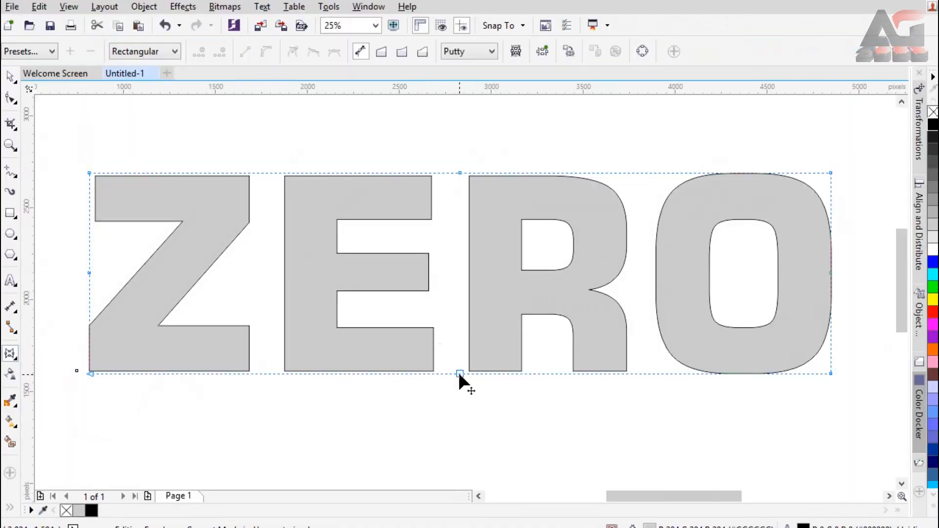
left_click(460, 374)
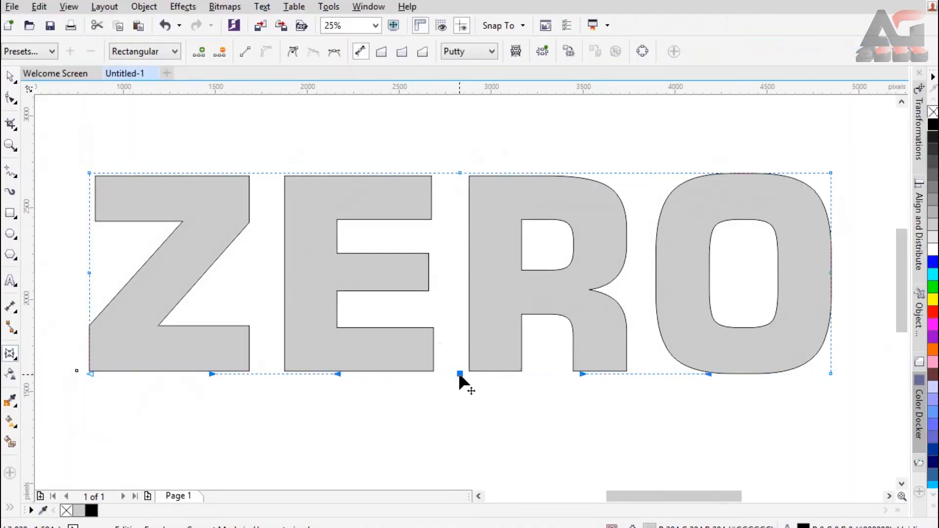
left_click(220, 52)
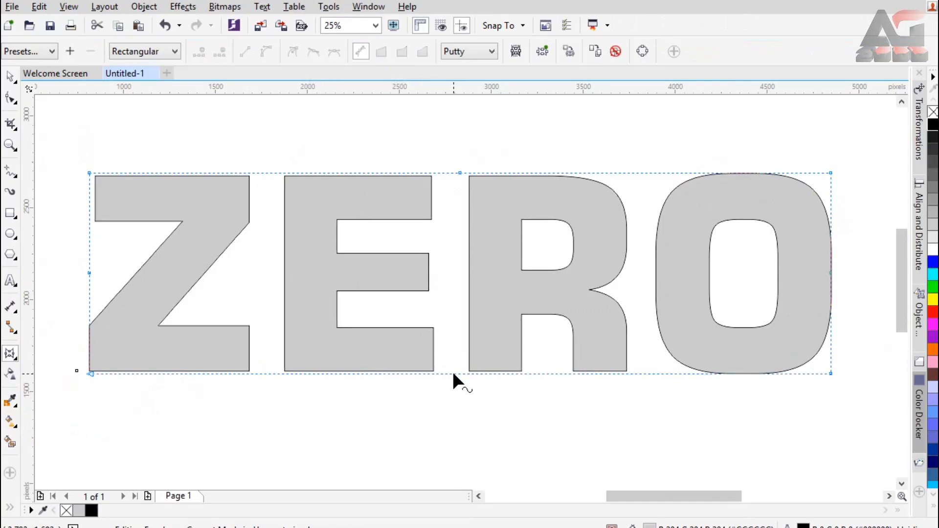
left_click_drag(455, 372, 456, 330)
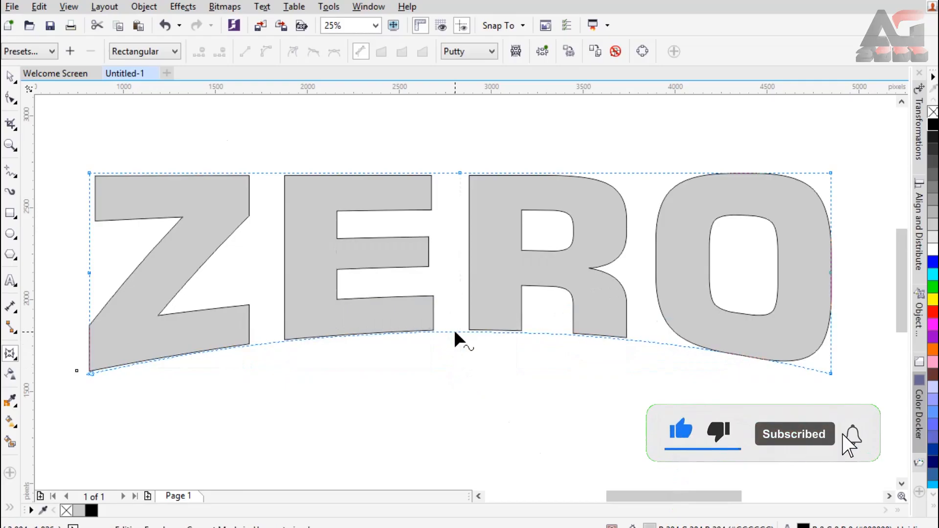
left_click(10, 77)
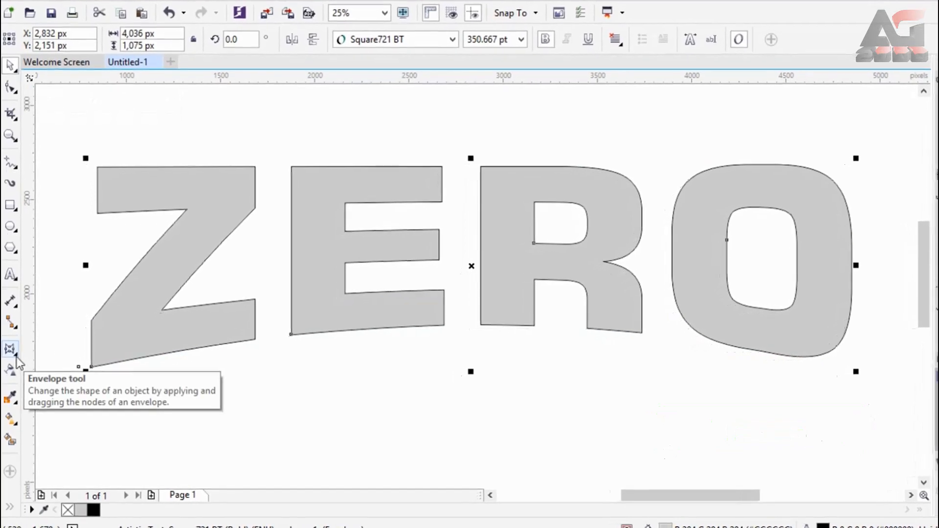
Extrude the ZERO text downward and choose the extrusion type that keeps the original letters in front with smaller depth behind.
left_click(14, 354)
left_click(63, 431)
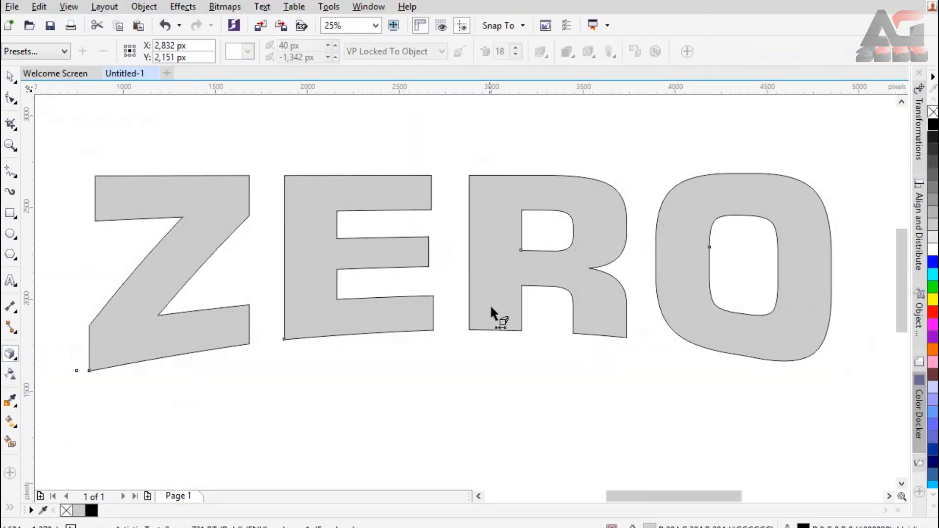
left_click_drag(471, 298, 457, 393)
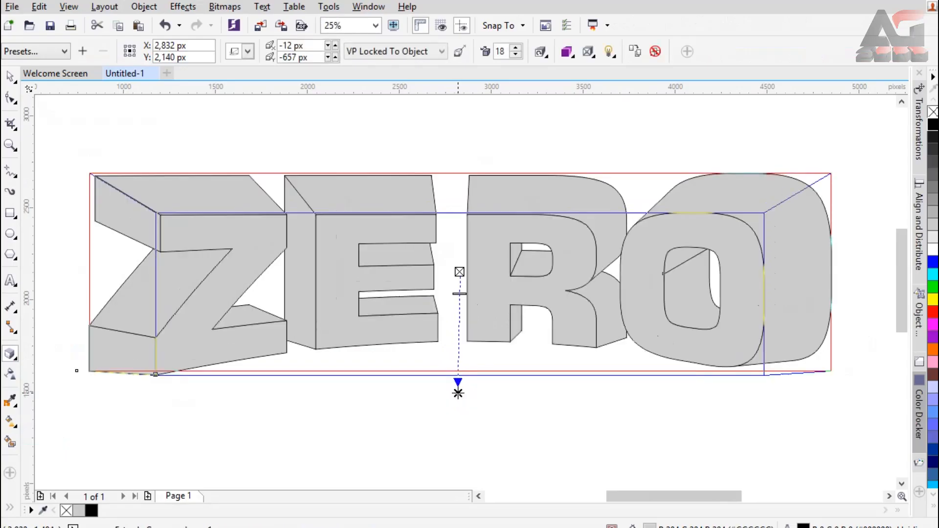
left_click(248, 51)
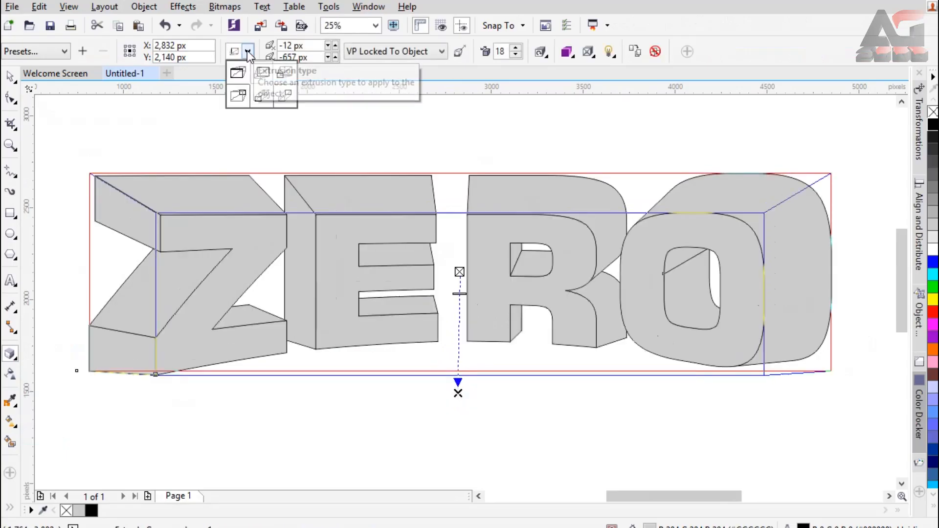
left_click(239, 75)
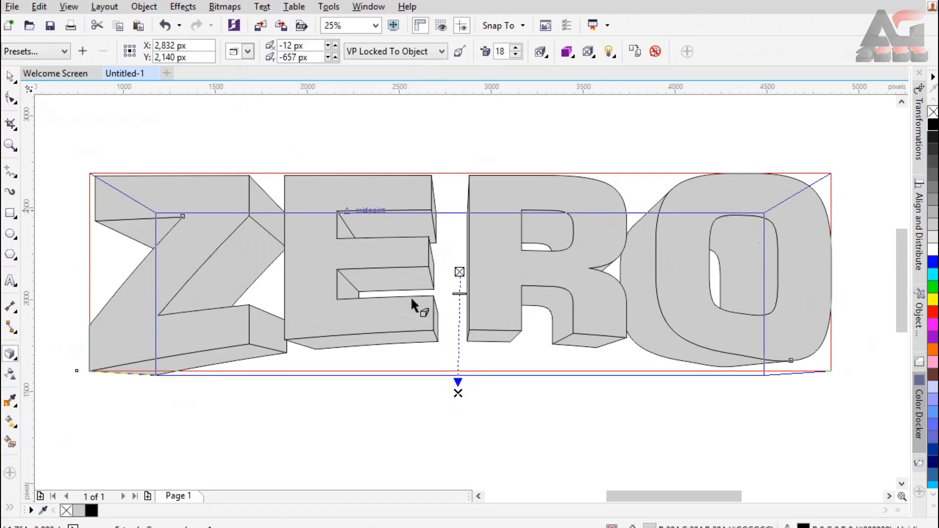
Move the extrusion's vanishing point down to about 5 px, -1,071 px and reduce the extrusion depth to 13.
left_click_drag(459, 393, 459, 463)
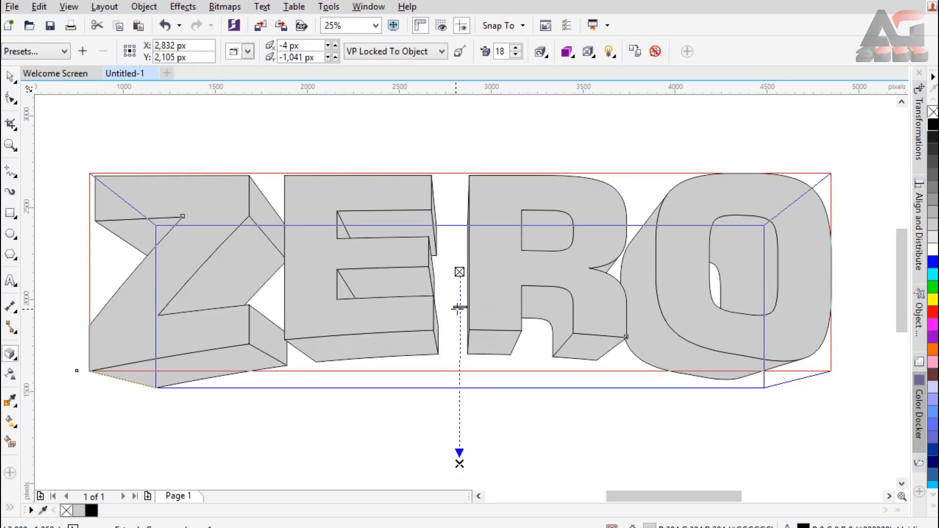
left_click_drag(459, 307, 460, 299)
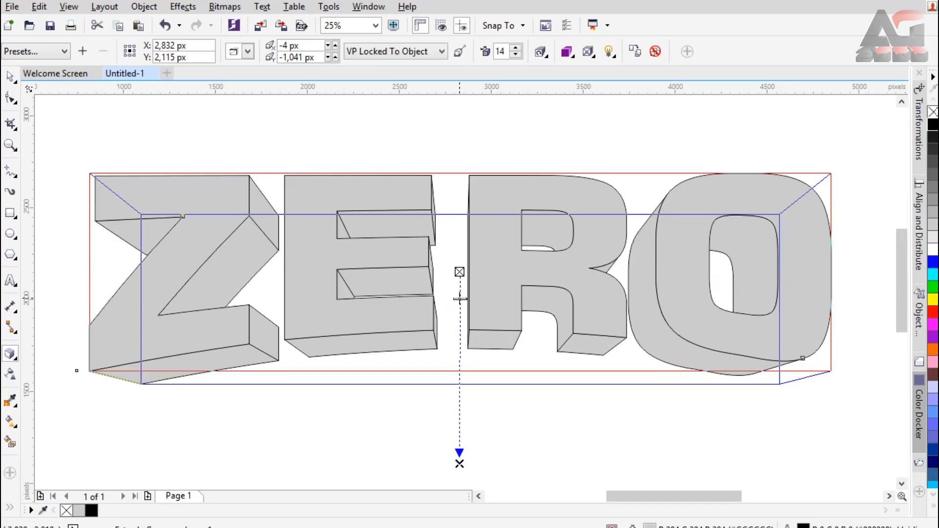
scroll(460, 298, "up", 2)
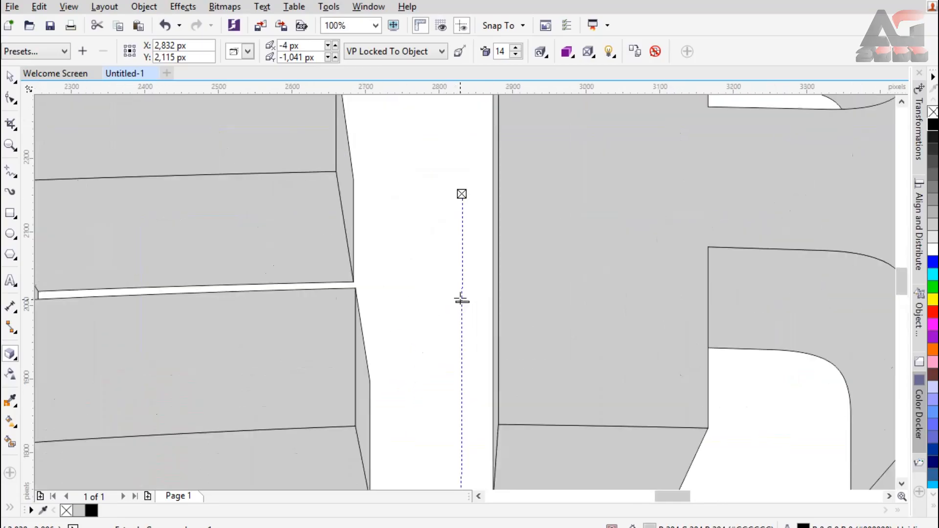
scroll(460, 296, "down", 1)
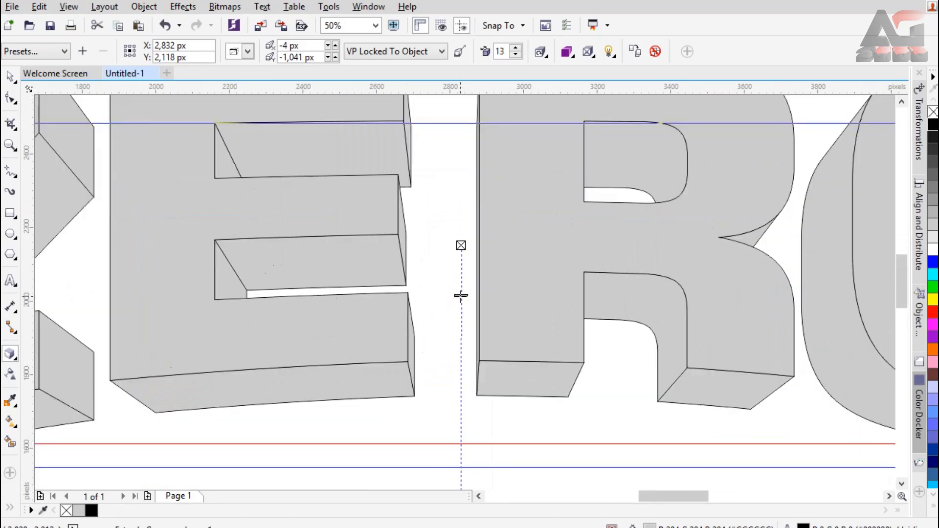
scroll(461, 296, "down", 1)
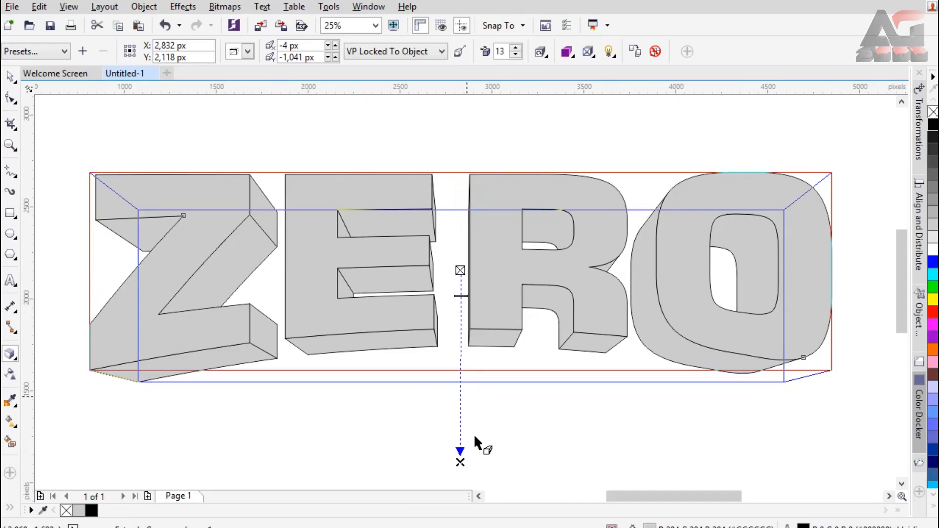
left_click_drag(460, 462, 461, 468)
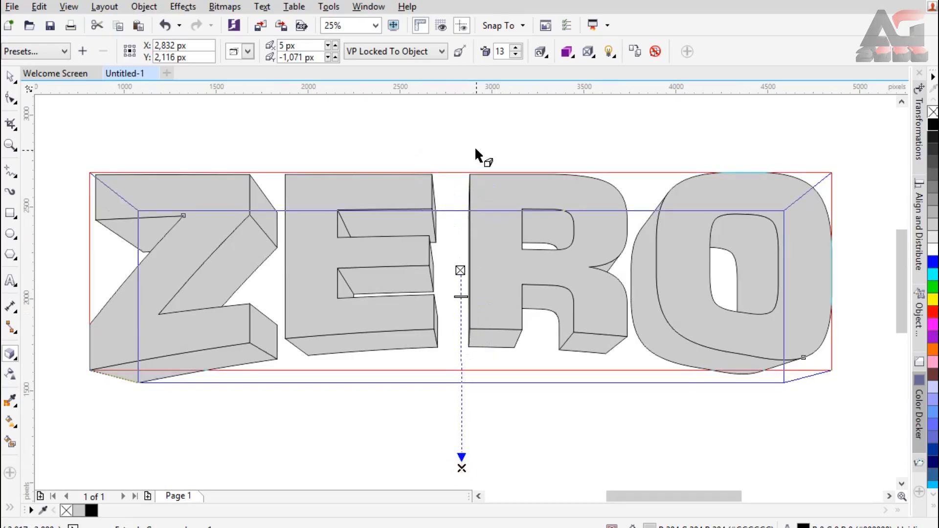
Paste the gold gradient square above the Z and copy its fill onto the ZERO text.
key("ctrl+v")
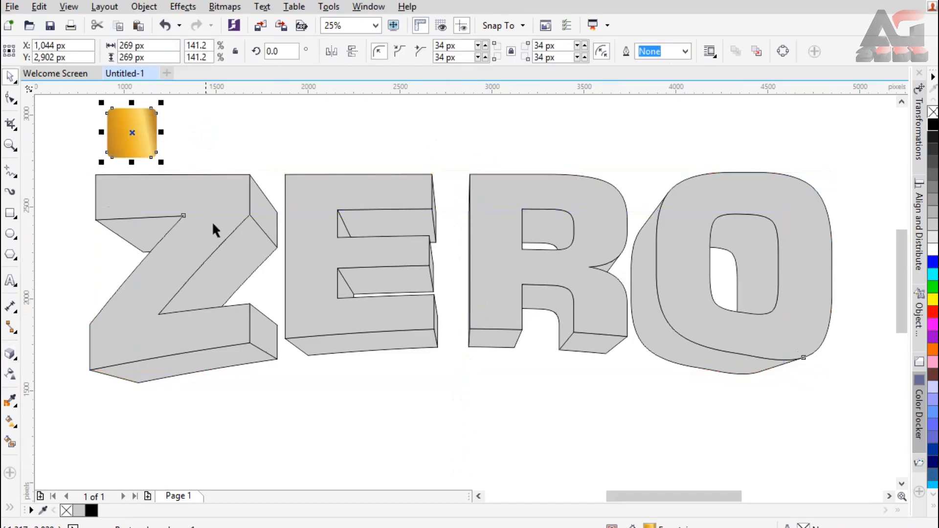
left_click(211, 223)
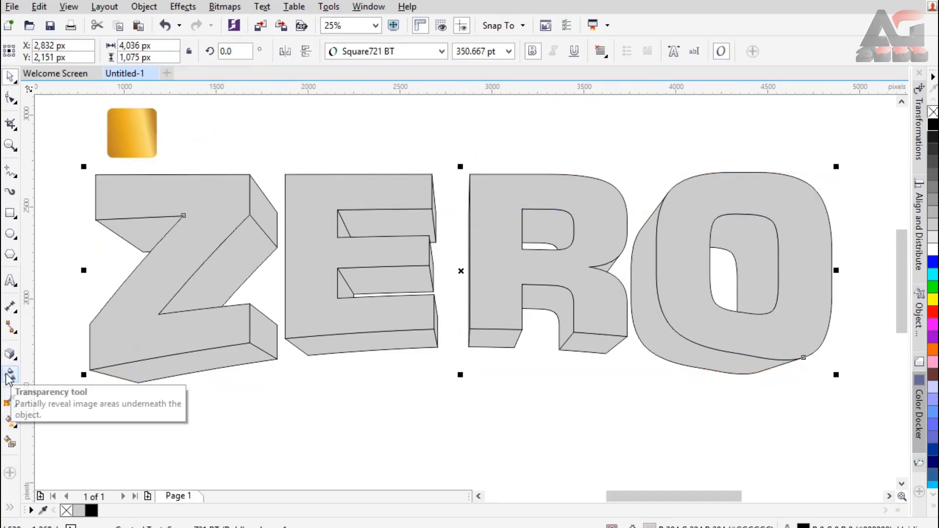
left_click(10, 423)
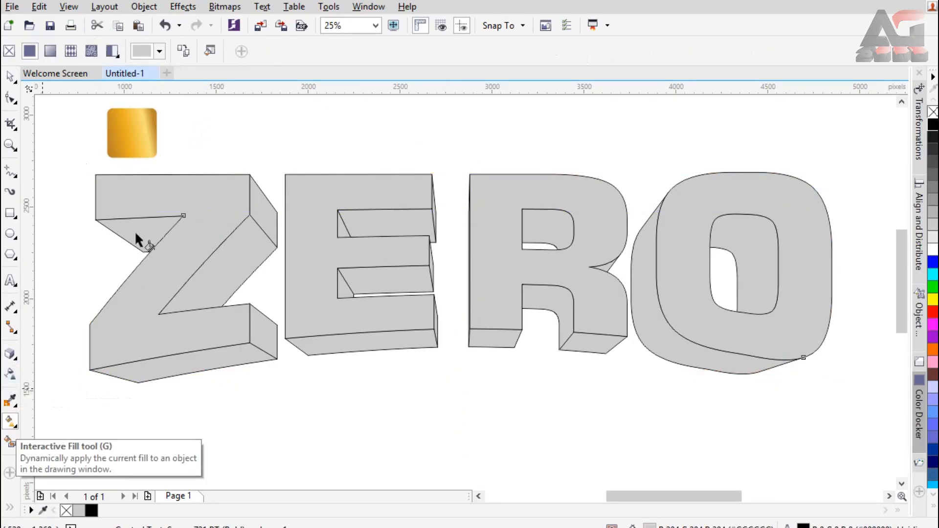
left_click(183, 51)
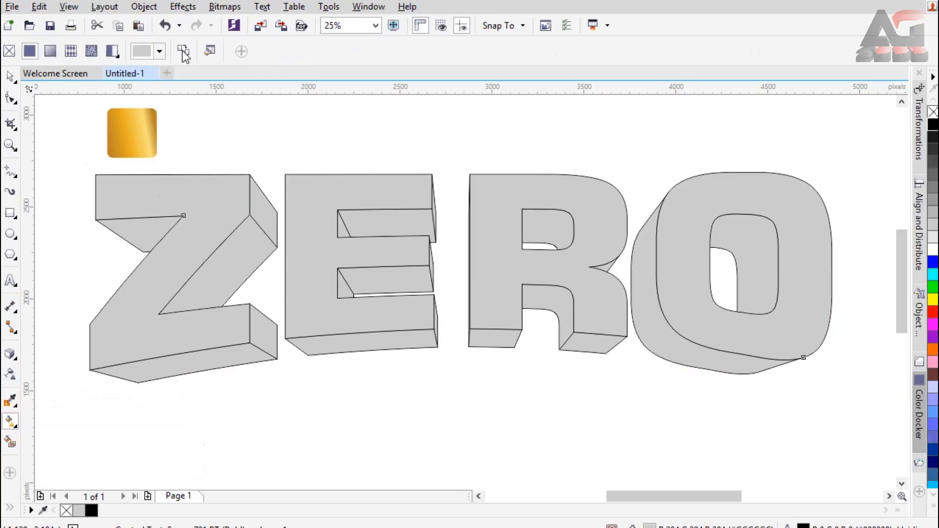
left_click(139, 117)
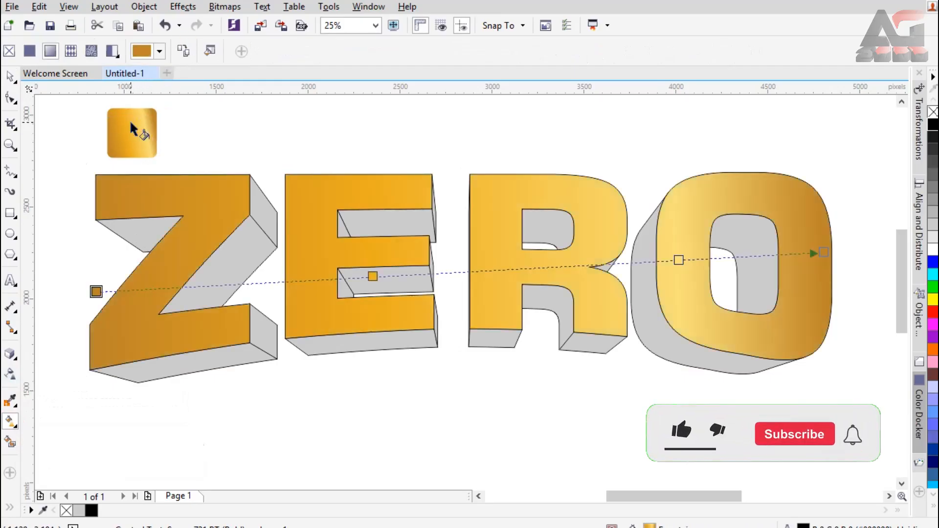
Redirect the gold gradient almost vertically between E and R, from the letters' base to their upper edge.
left_click_drag(431, 327, 446, 177)
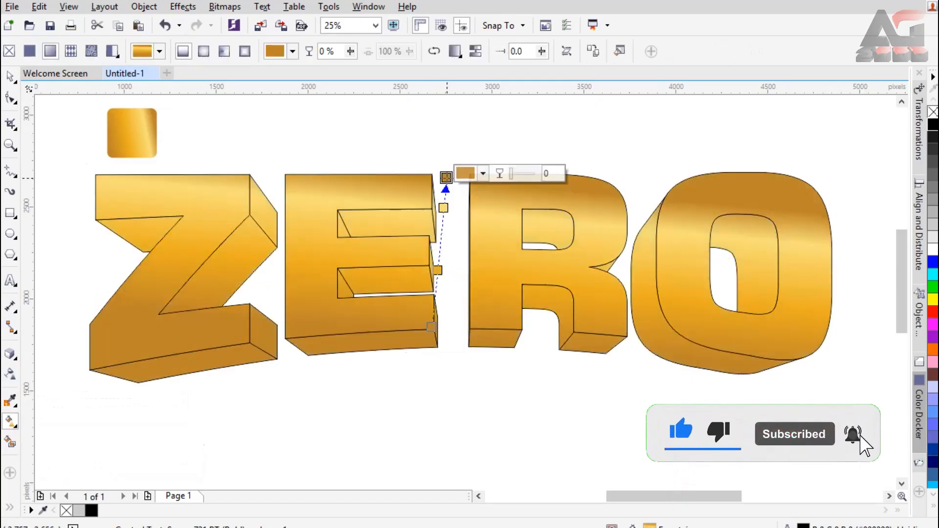
left_click(430, 326)
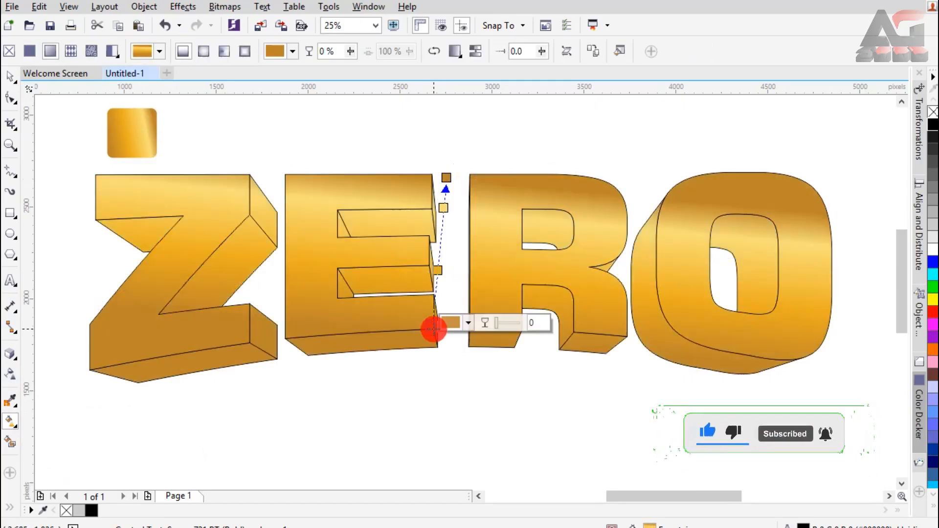
scroll(446, 166, "up", 2)
left_click(445, 188)
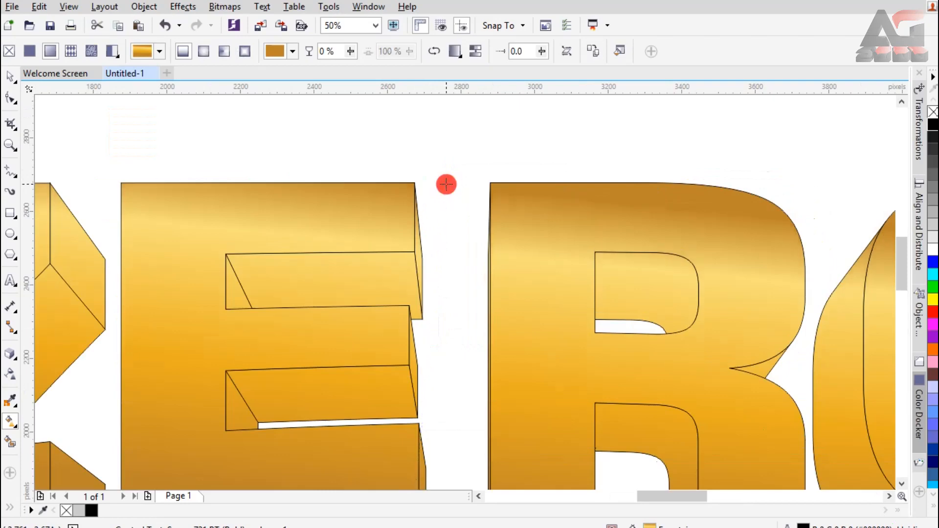
scroll(440, 182, "down", 2)
scroll(433, 334, "up", 4)
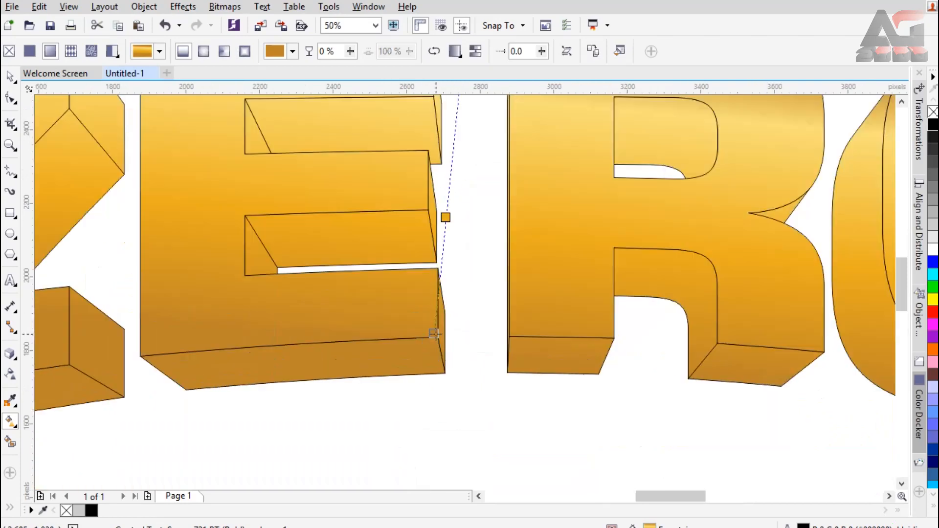
left_click_drag(433, 334, 453, 338)
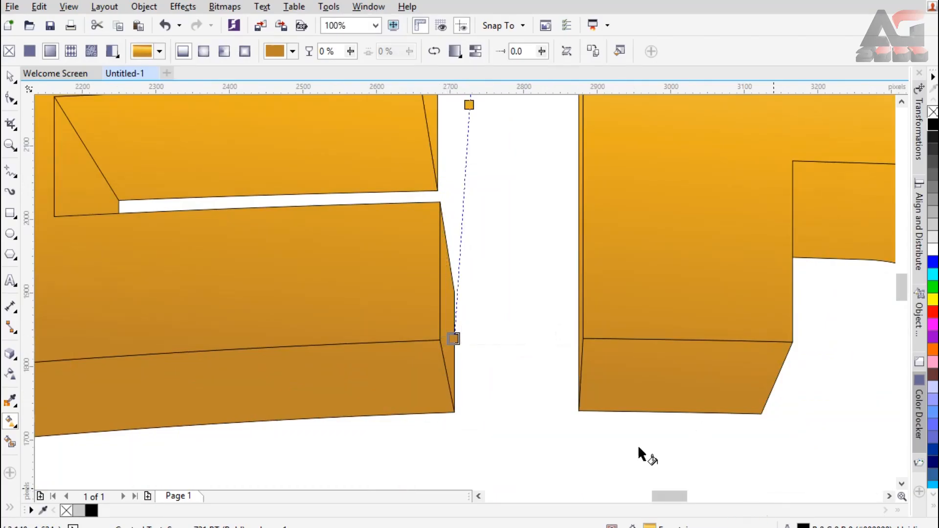
scroll(453, 338, "down", 2)
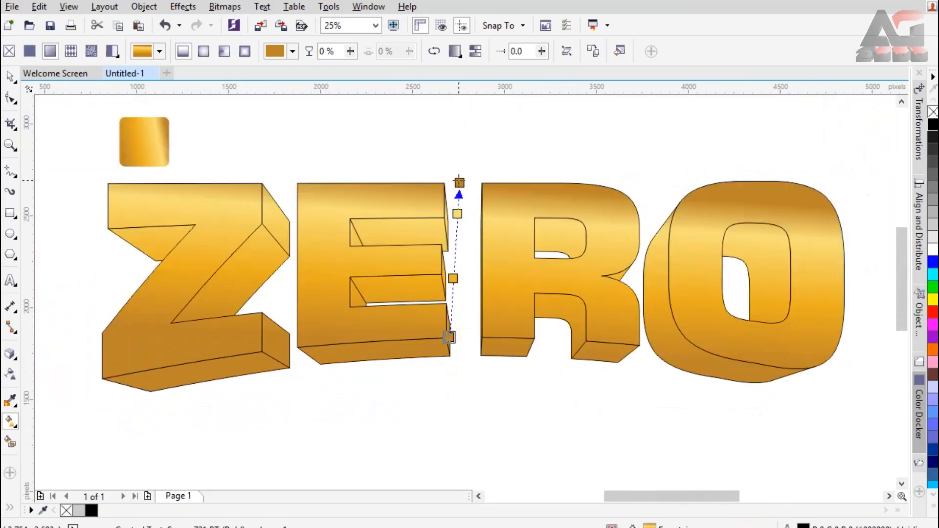
left_click(383, 163)
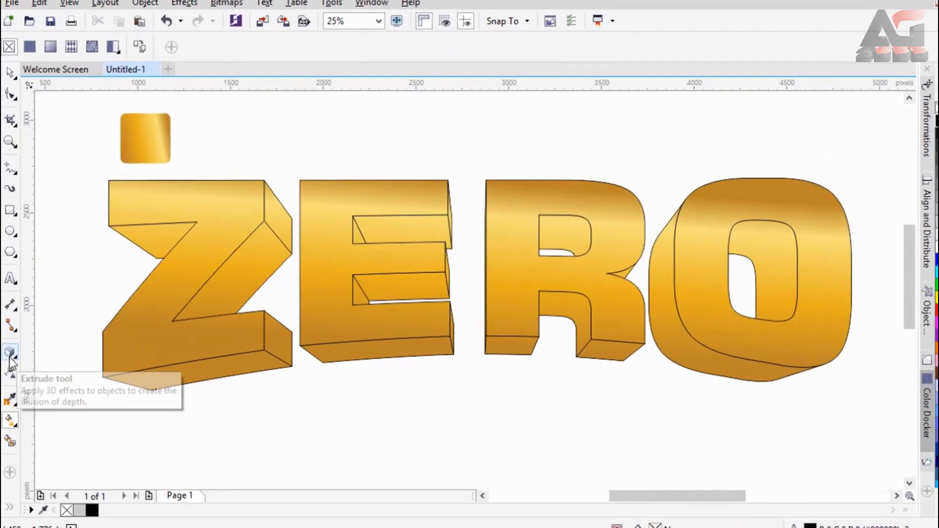
Add a one-step inside contour with an offset of about 16 px to the front faces of the ZERO text.
left_click(15, 357)
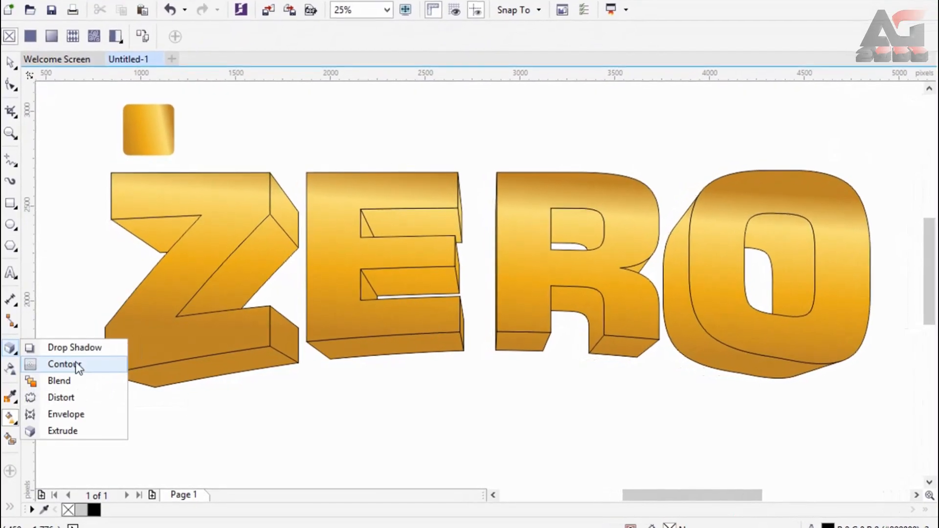
left_click(90, 363)
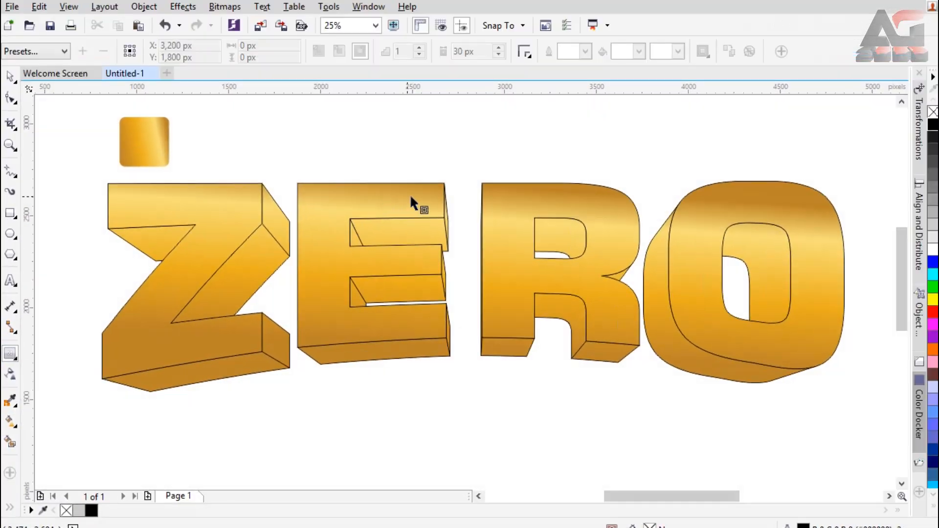
left_click(411, 198)
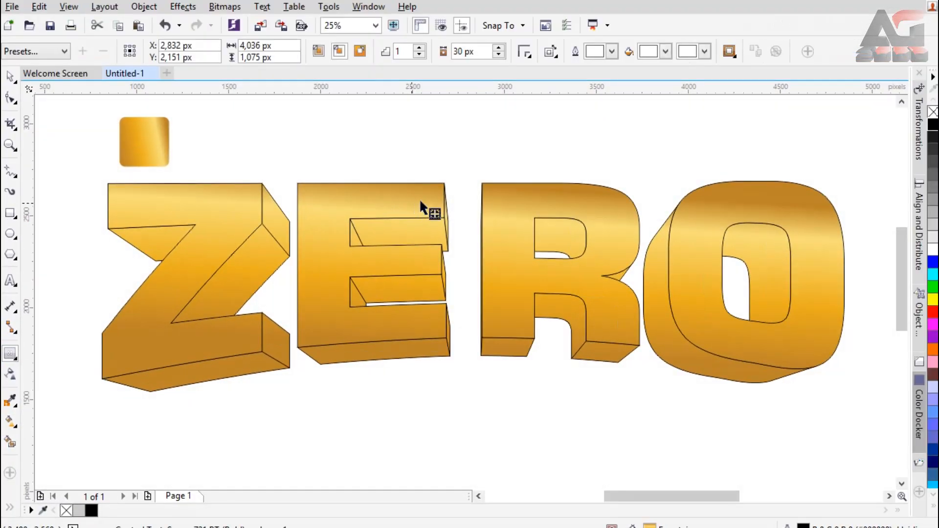
left_click_drag(427, 186, 429, 183)
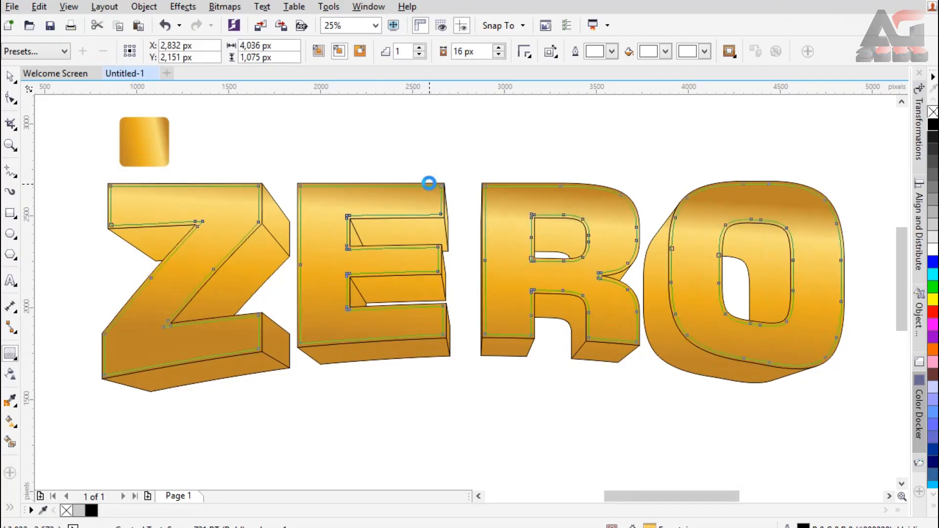
Narrow the inside contour's offset on the ZERO text to about 11 px.
scroll(468, 182, "up", 2)
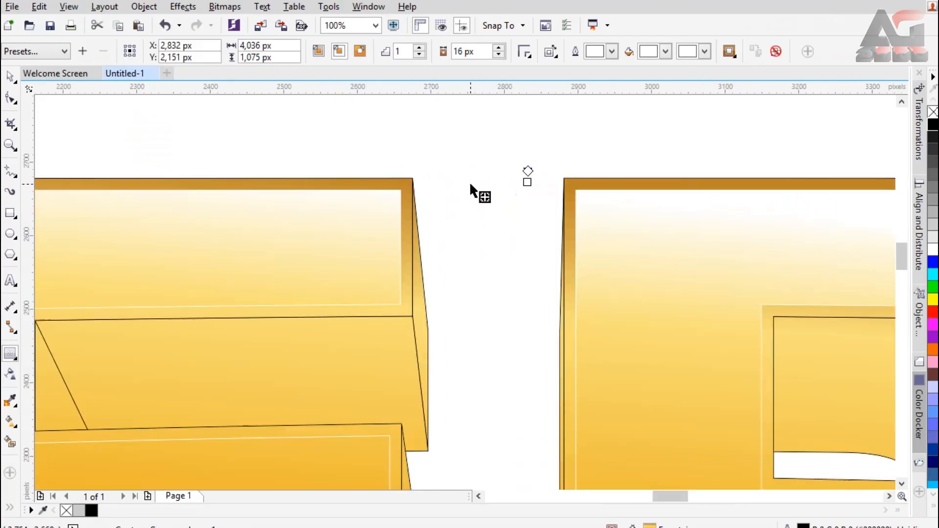
scroll(508, 184, "up", 1)
left_click_drag(547, 181, 549, 174)
scroll(459, 168, "down", 1)
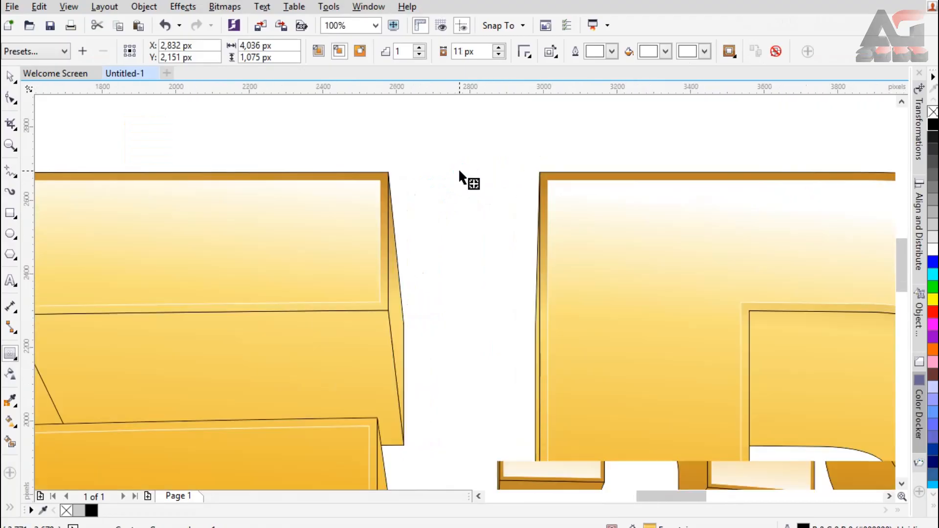
Remove the black outline from the extruded ZERO text.
scroll(457, 168, "down", 1)
scroll(458, 172, "down", 1)
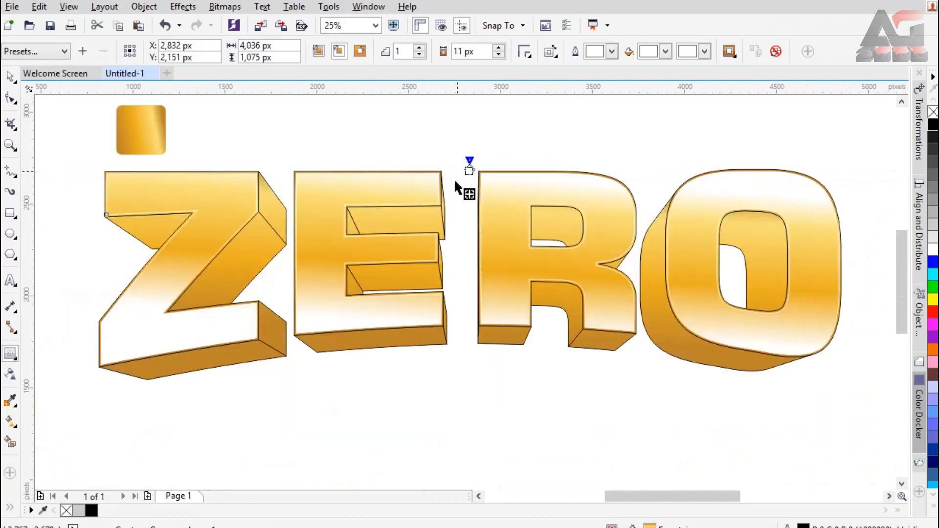
left_click(10, 77)
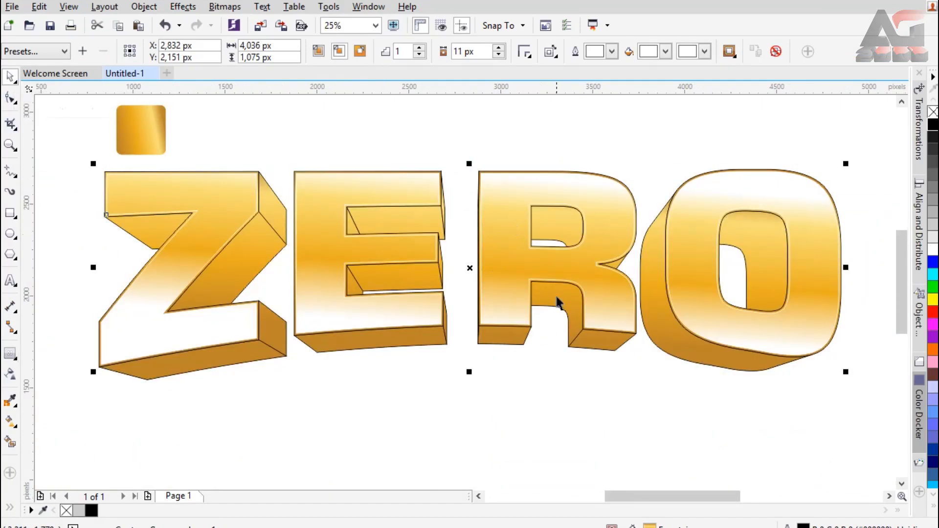
left_click(537, 166)
left_click(545, 219)
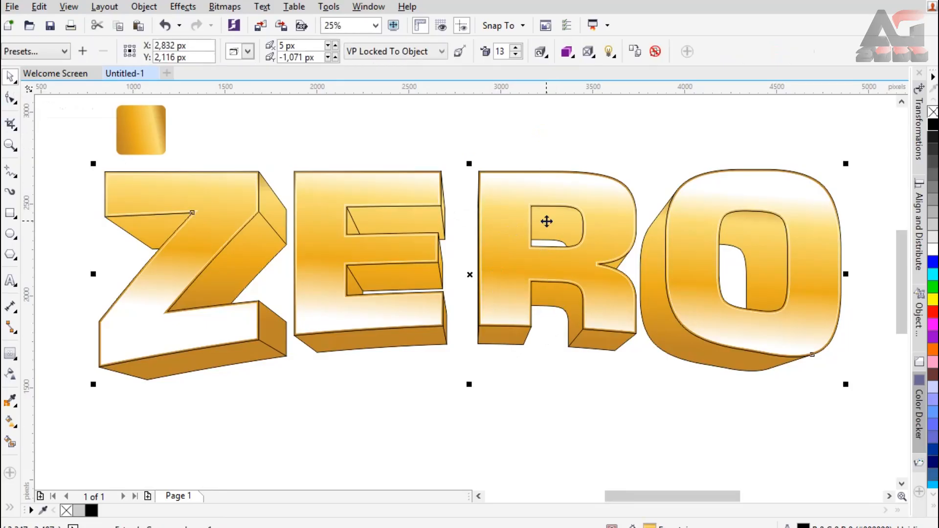
right_click(933, 113)
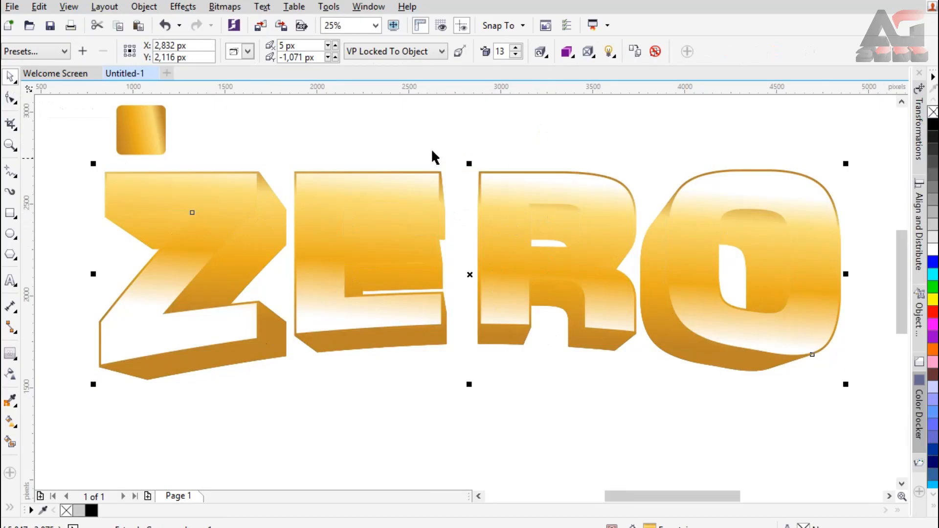
left_click(435, 170)
left_click(430, 191)
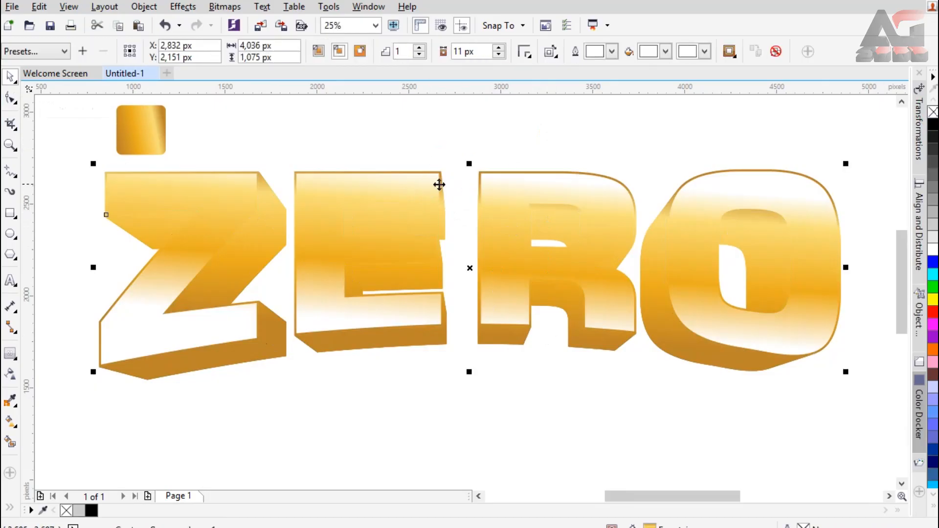
Switch on all three extrusion light sources for the ZERO extrusion.
left_click(421, 272)
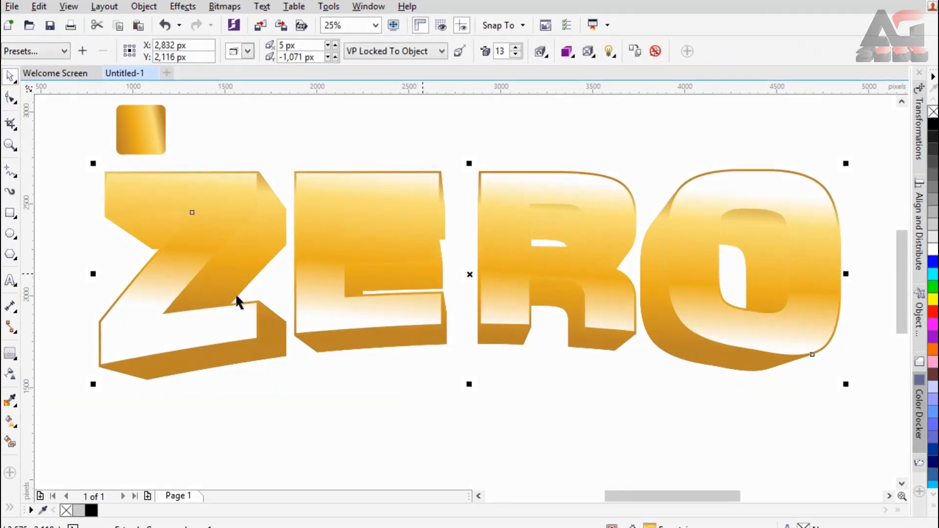
left_click(14, 360)
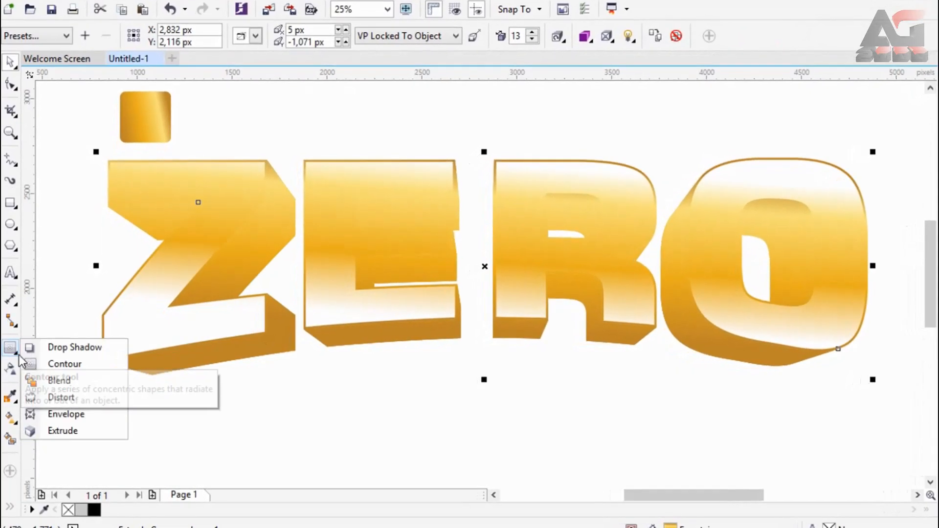
left_click(98, 432)
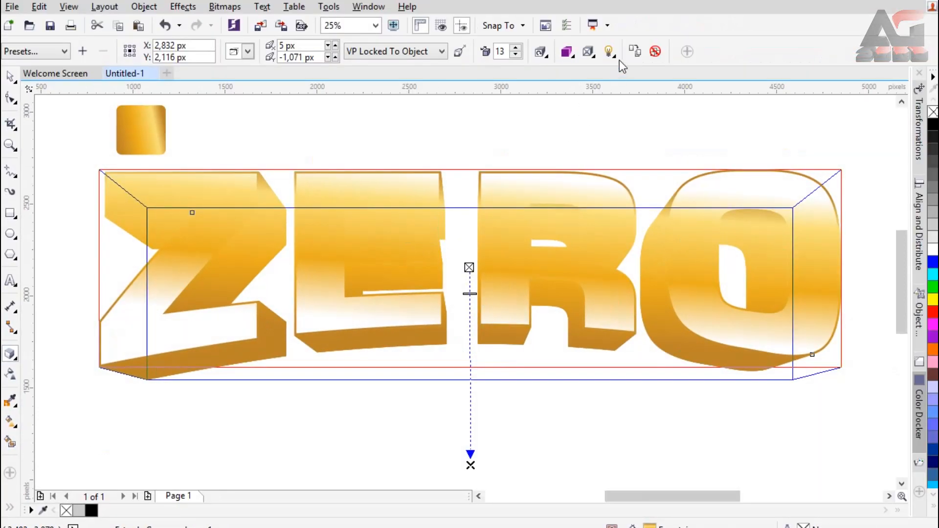
left_click(615, 58)
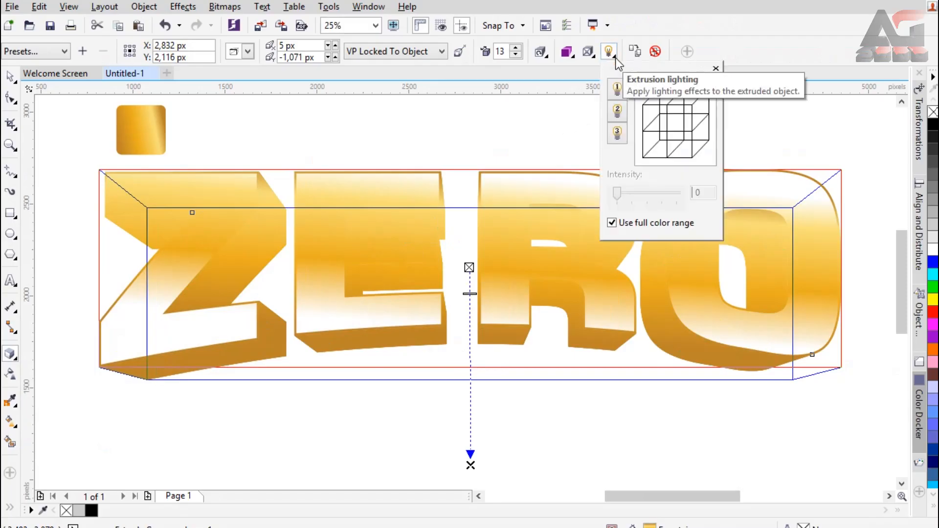
left_click(617, 90)
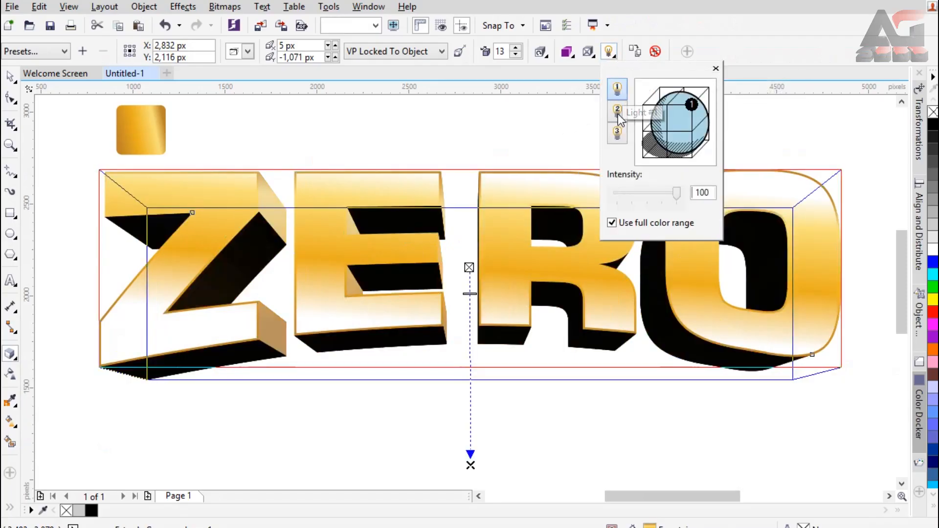
left_click(618, 111)
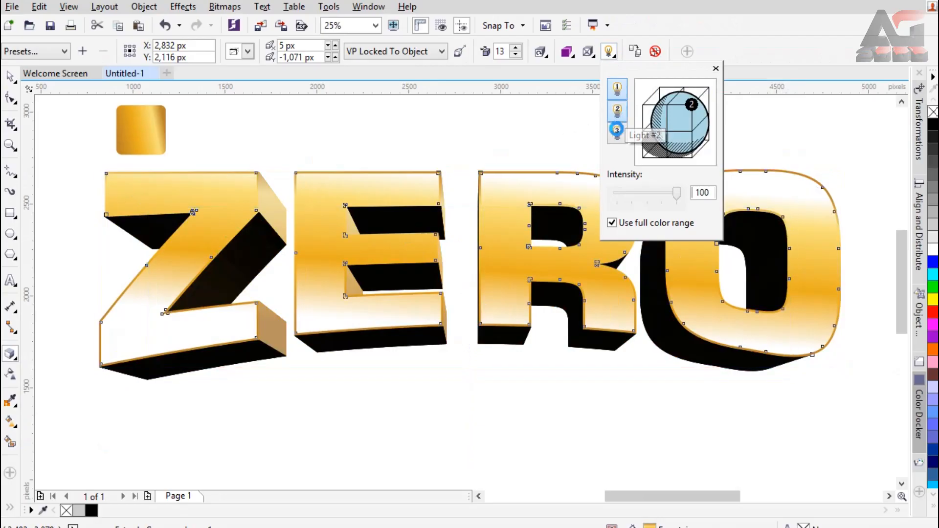
left_click(618, 136)
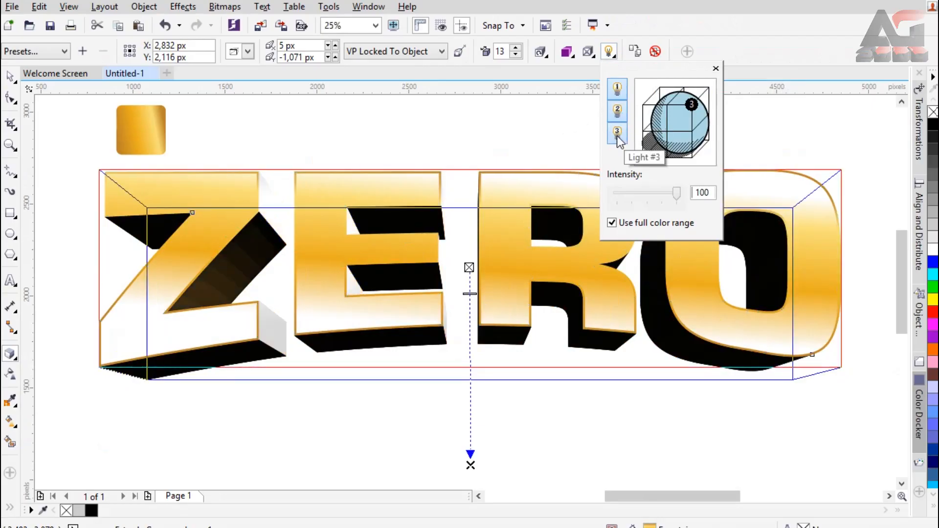
Place the lights at edge midpoints of the lighting cube's front face: light 3 right, light 2 left, light 1 bottom.
left_click(692, 134)
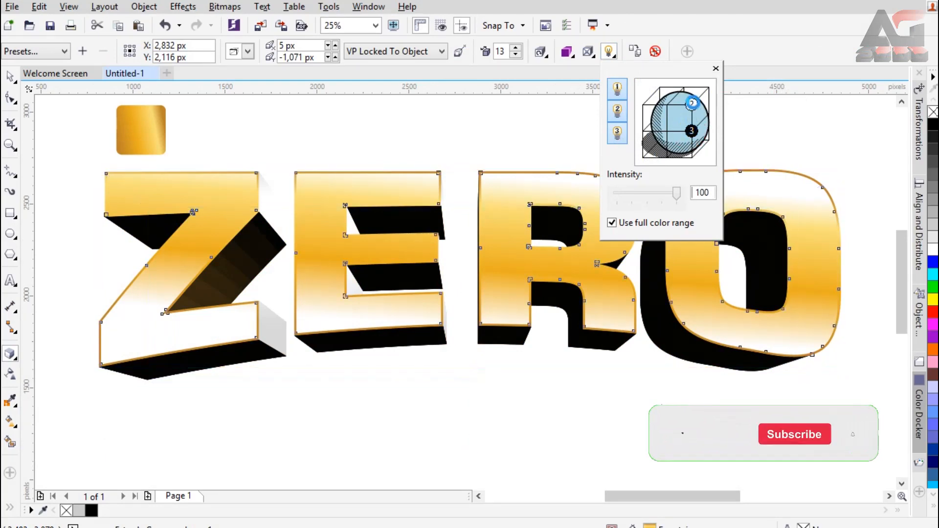
left_click(694, 105)
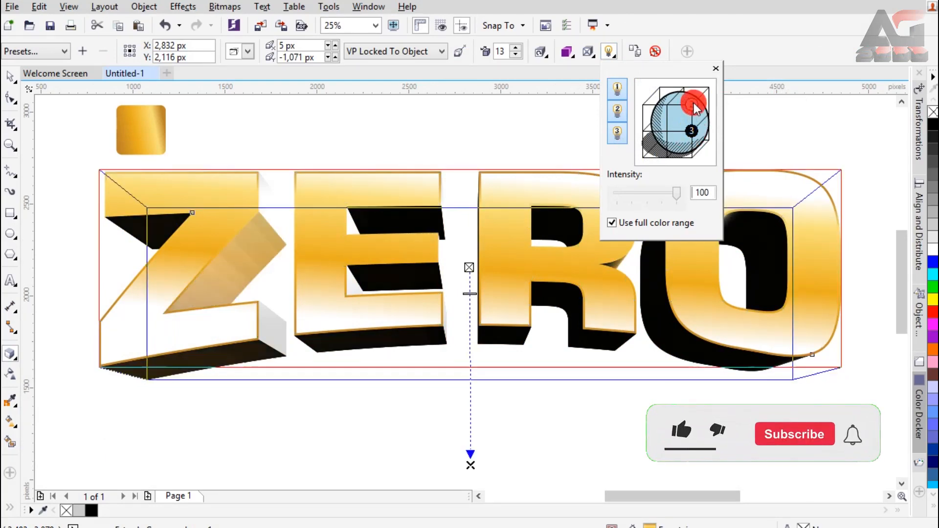
left_click(645, 132)
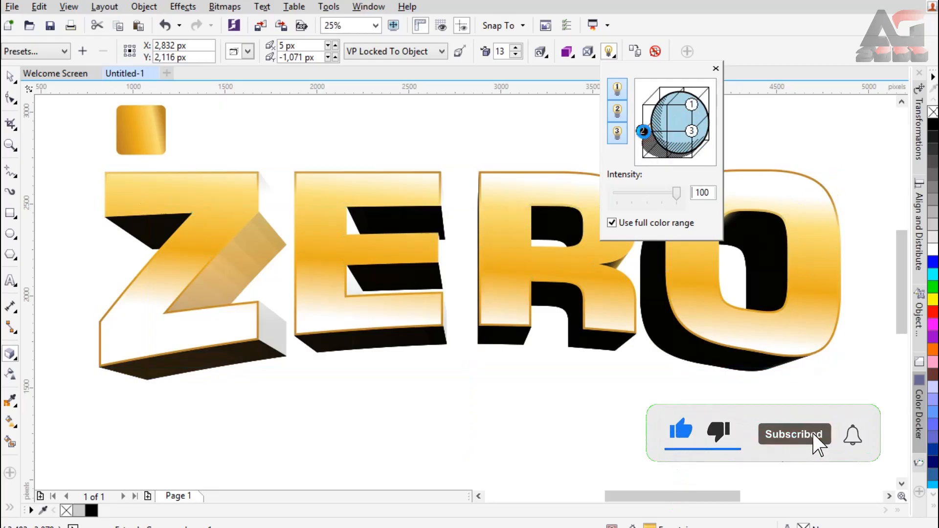
left_click(691, 104)
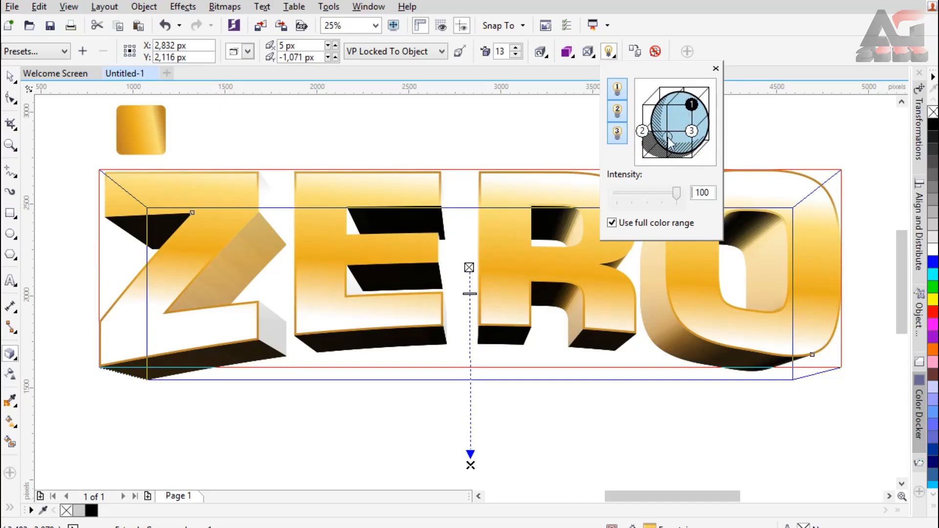
left_click(668, 157)
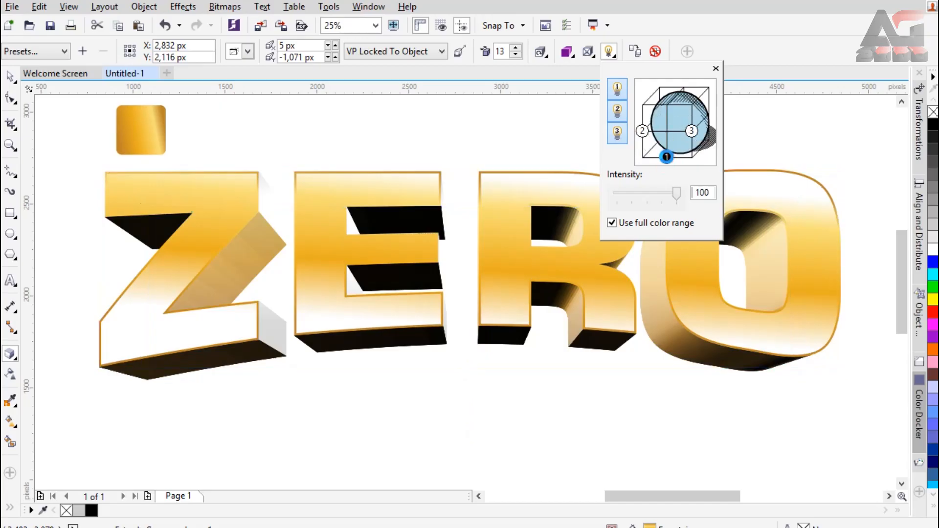
left_click(667, 157)
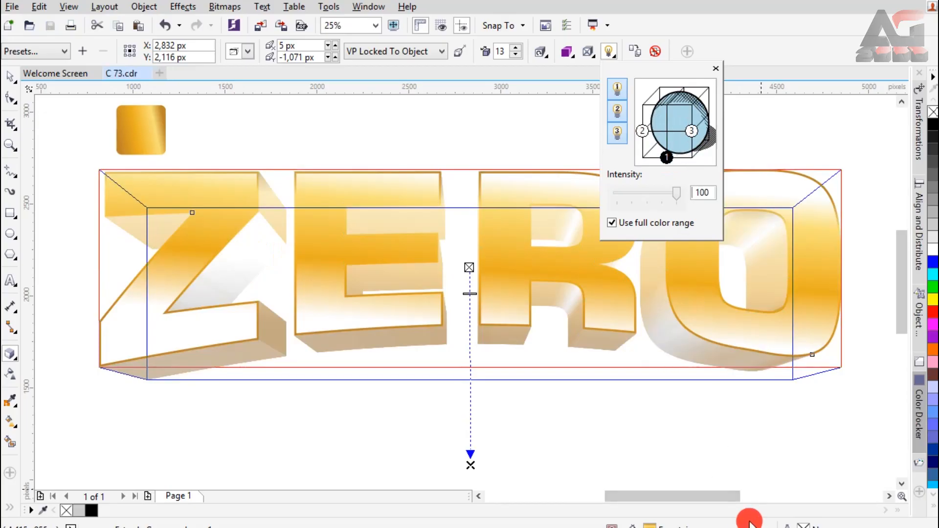
Lower the intensity of extrusion light 1 to 42 and of light 3 to 70.
left_click_drag(680, 192, 638, 191)
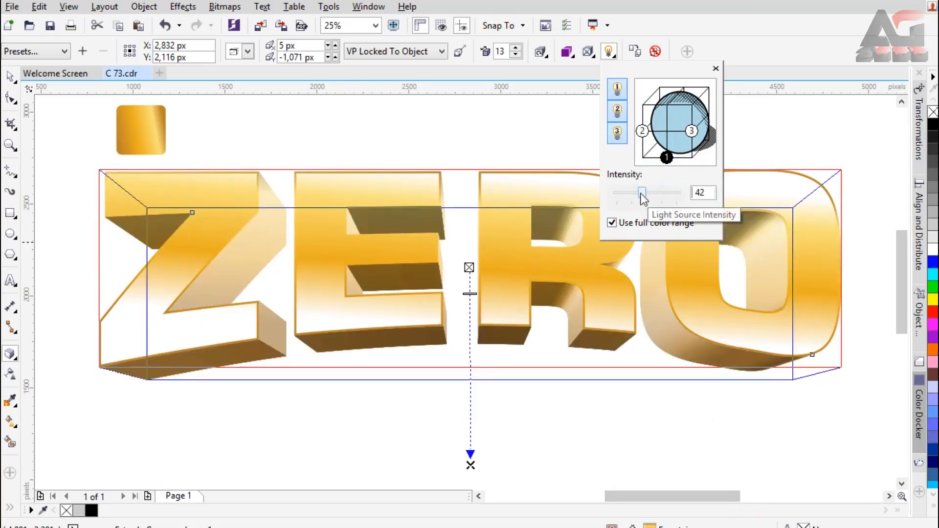
left_click(691, 131)
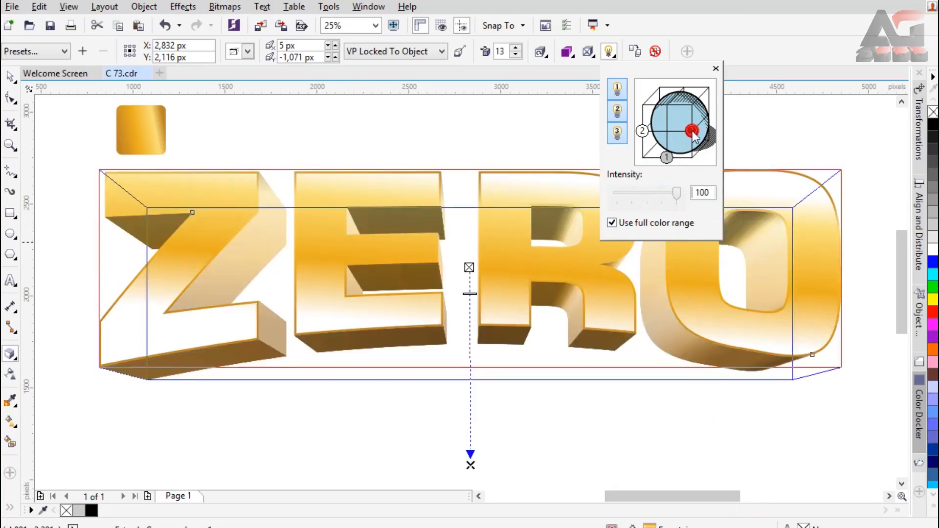
left_click(662, 193)
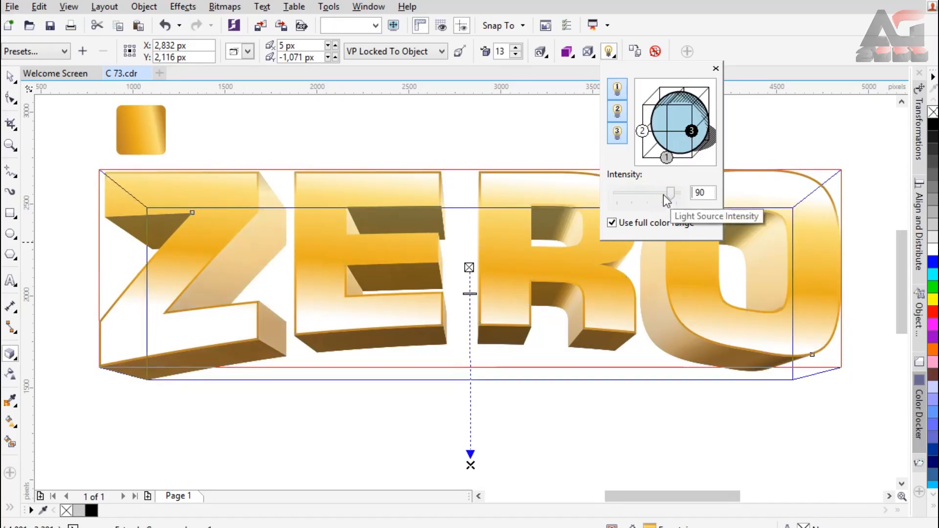
left_click(664, 196)
left_click(662, 195)
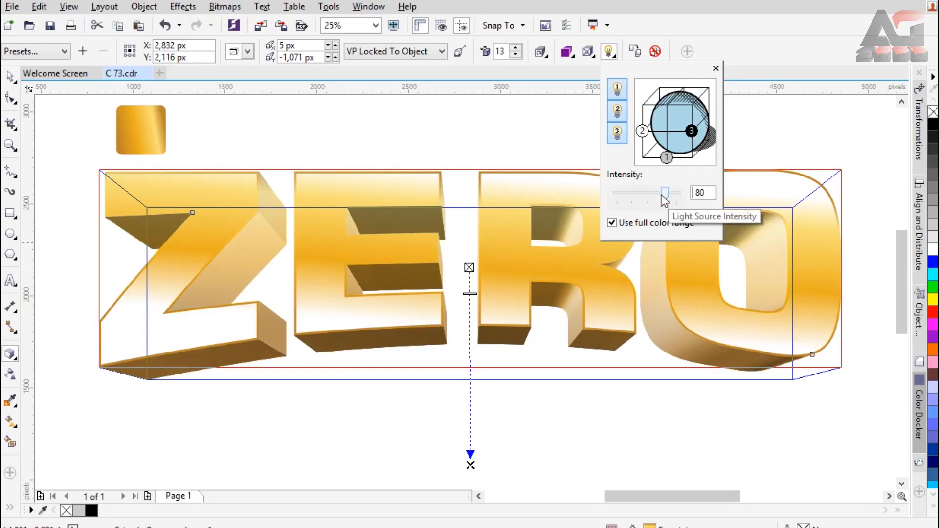
left_click(660, 195)
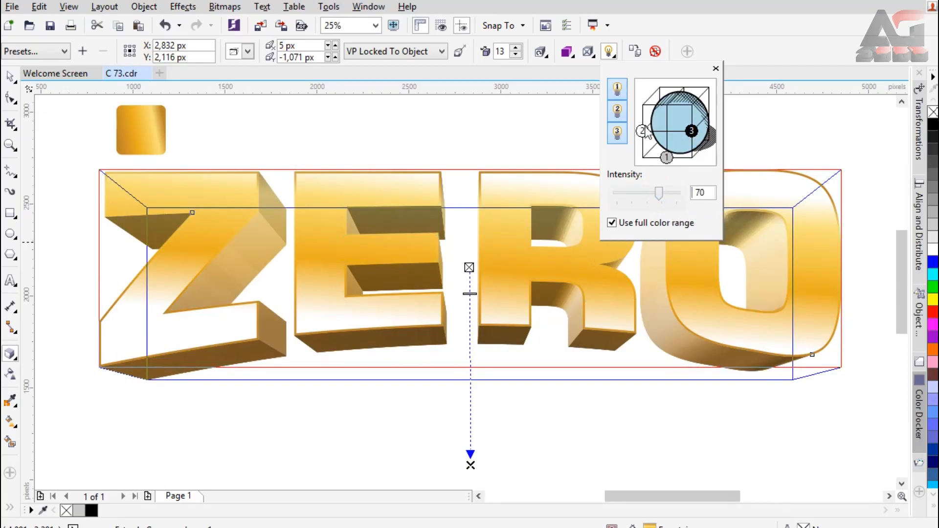
Lower the intensity of extrusion light 2 to 75.
left_click(651, 163)
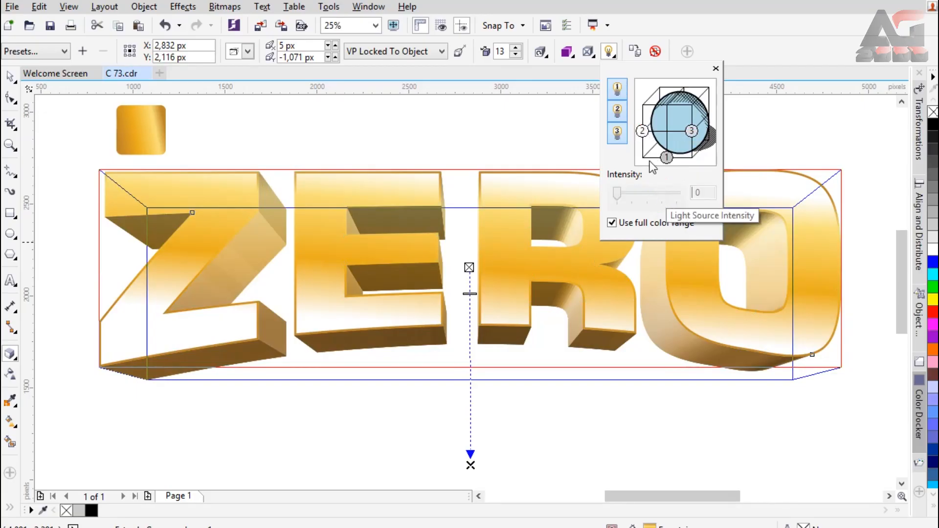
left_click(643, 131)
left_click_drag(676, 193, 659, 191)
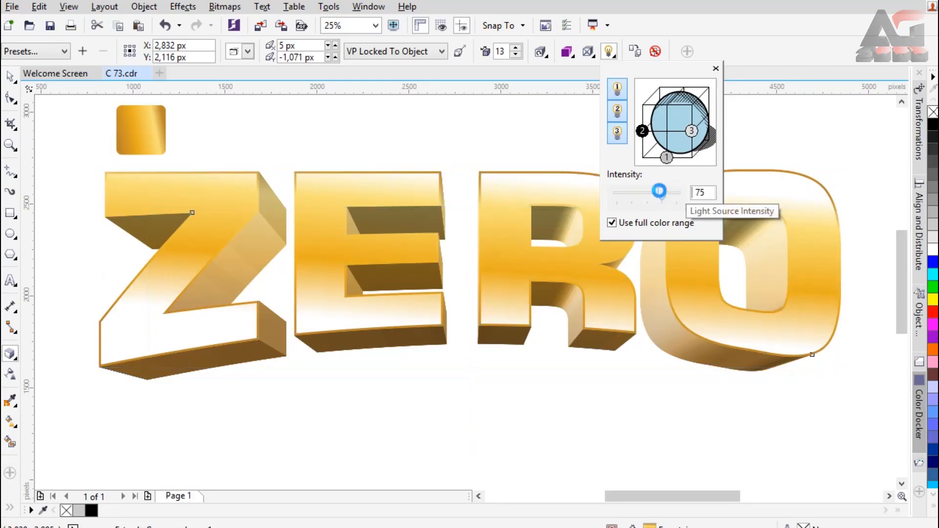
Try an intensity of 80 on extrusion light 3 and set it back to 70.
left_click(692, 131)
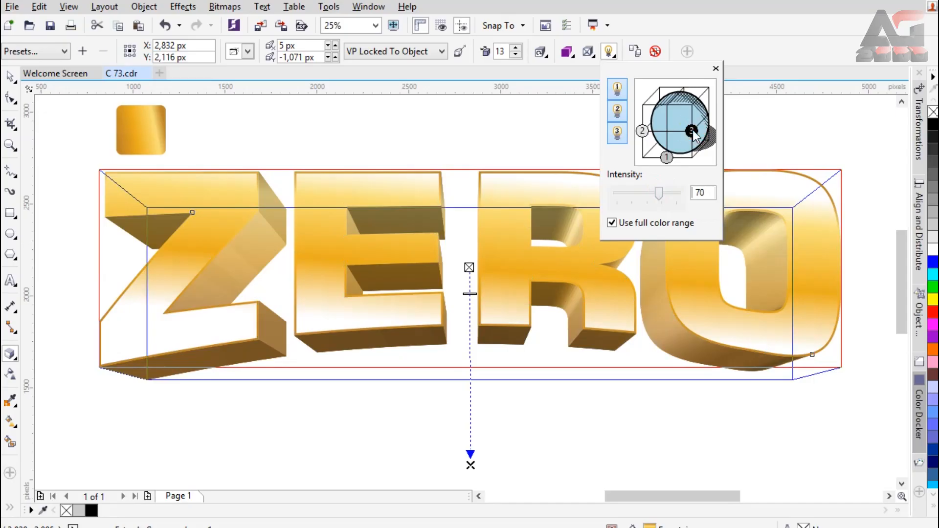
left_click(663, 192)
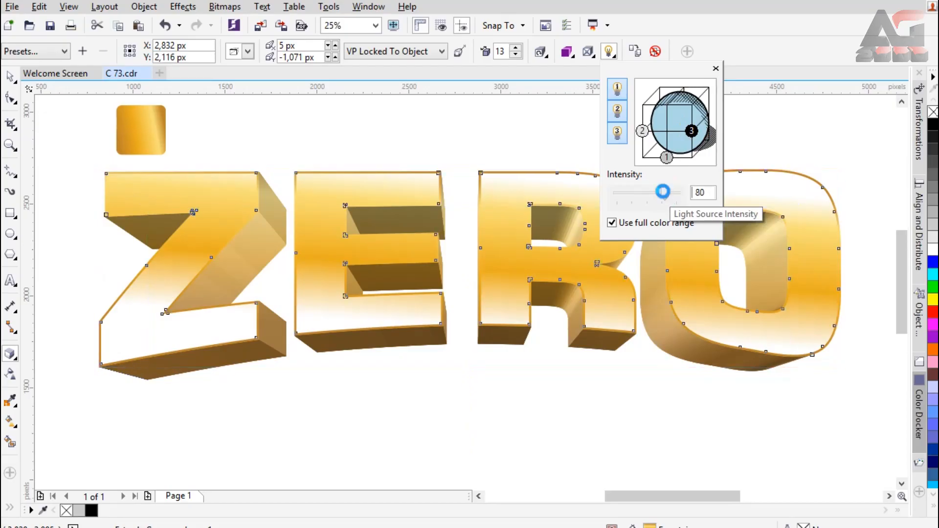
left_click(655, 192)
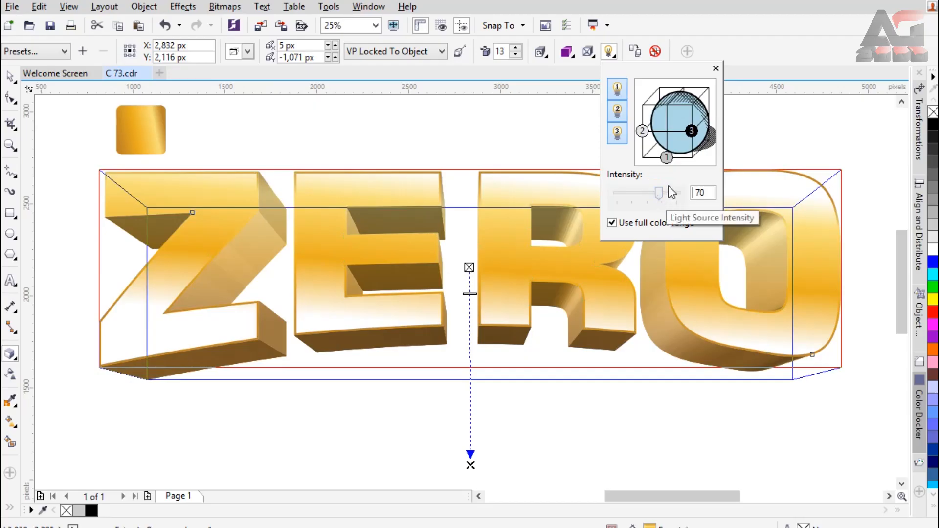
Review each extrusion light's intensity and inspect the shading on the sides of the ZERO letters.
left_click(667, 158)
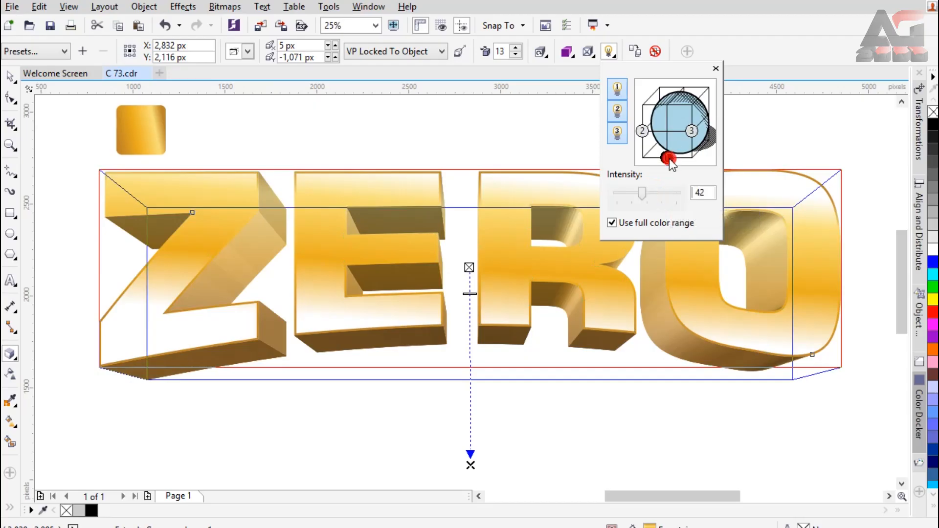
left_click(643, 131)
left_click(693, 132)
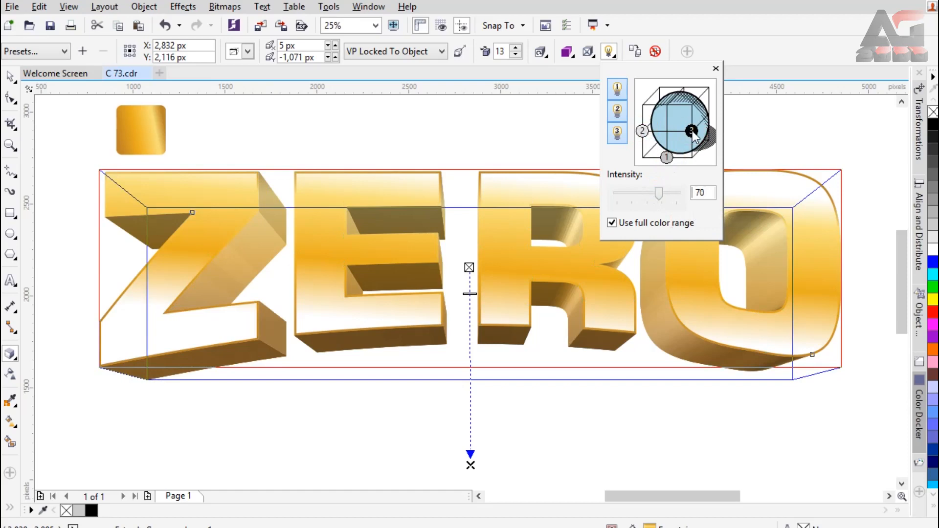
left_click(524, 136)
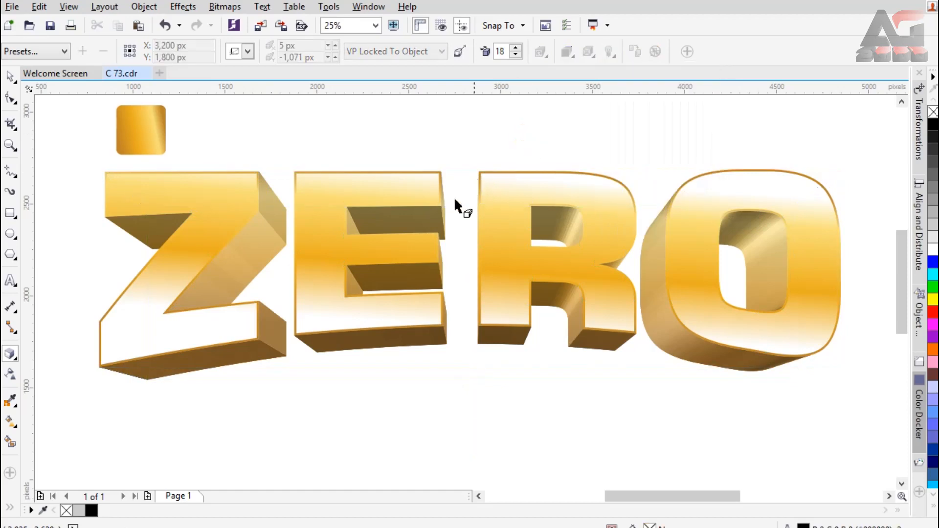
left_click(276, 218)
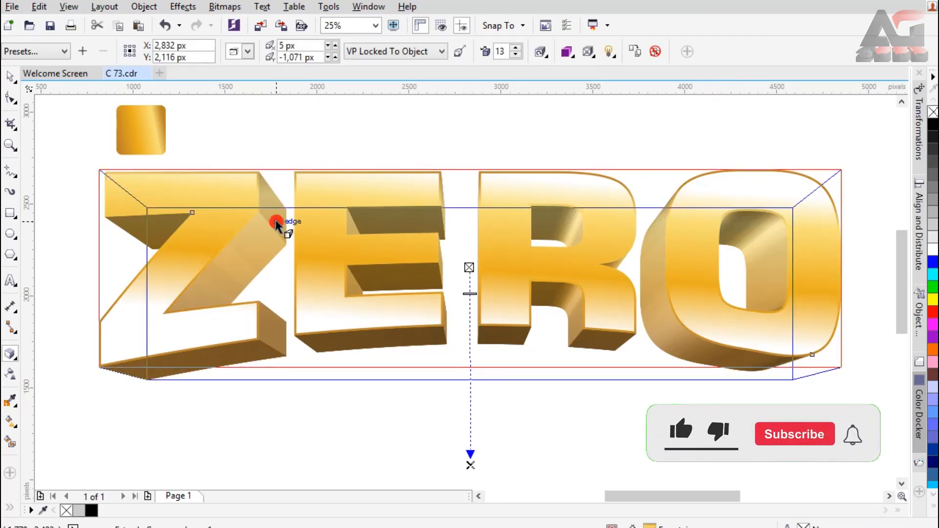
left_click(269, 136)
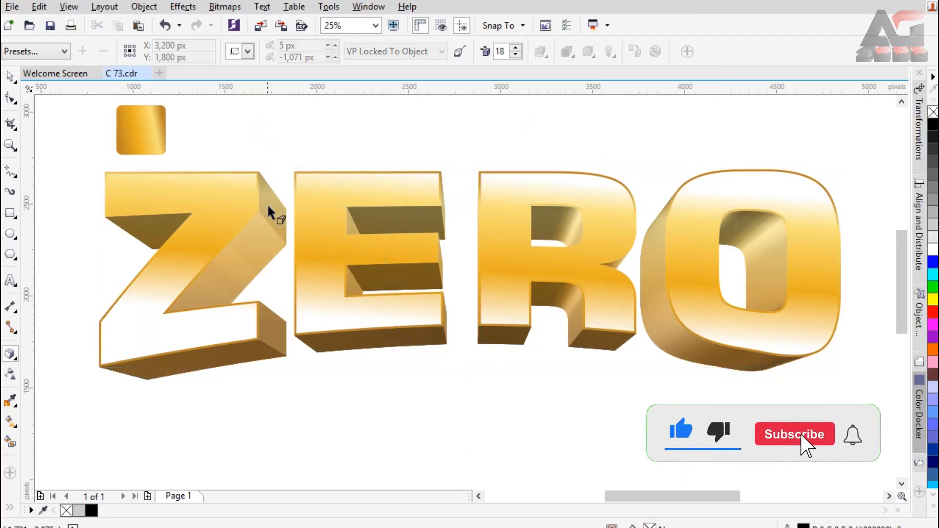
Delete the gold gradient sample square above the Z.
left_click(11, 78)
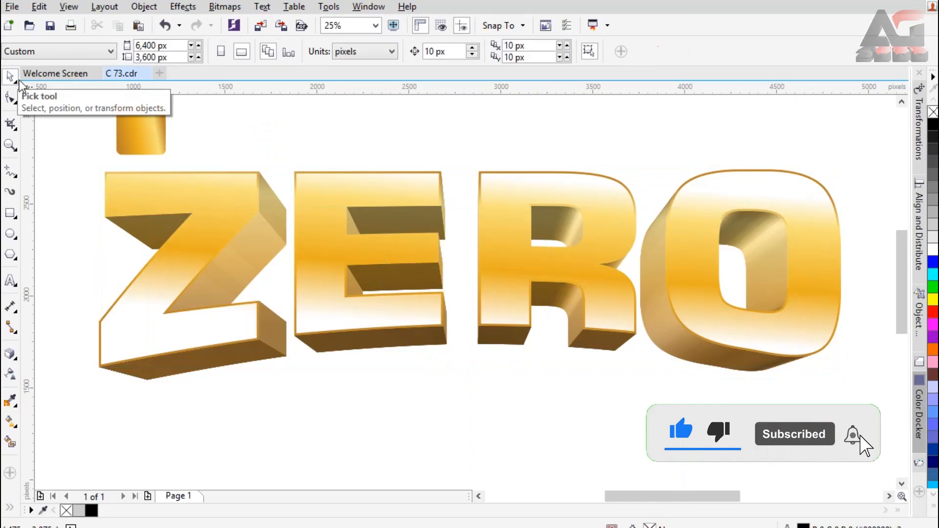
left_click(138, 131)
key("Delete")
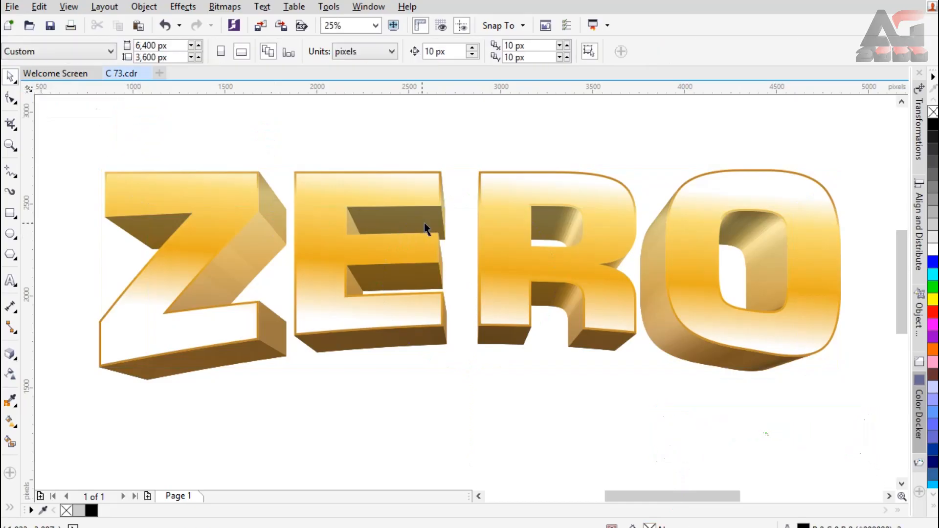
Group the extruded ZERO lettering and cast a drop shadow upward from the base of the letters at about 91 degrees.
left_click(424, 223)
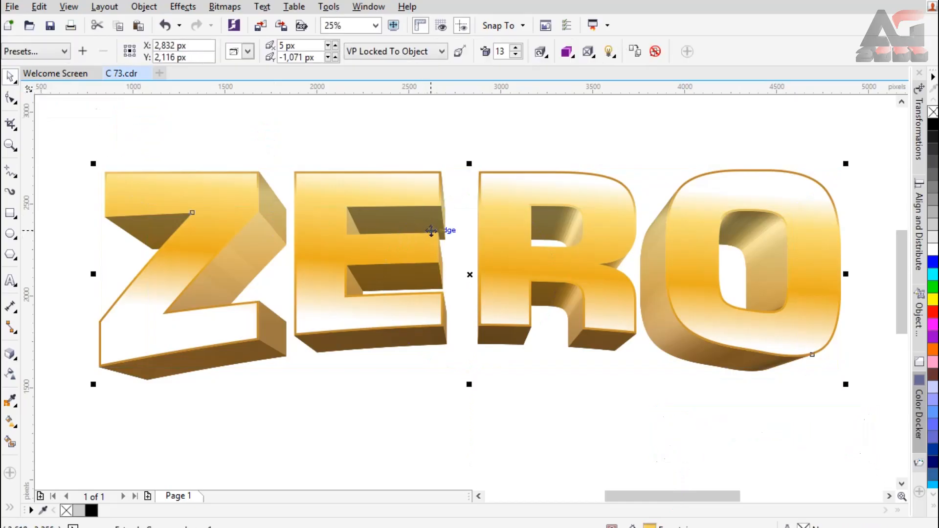
right_click(431, 230)
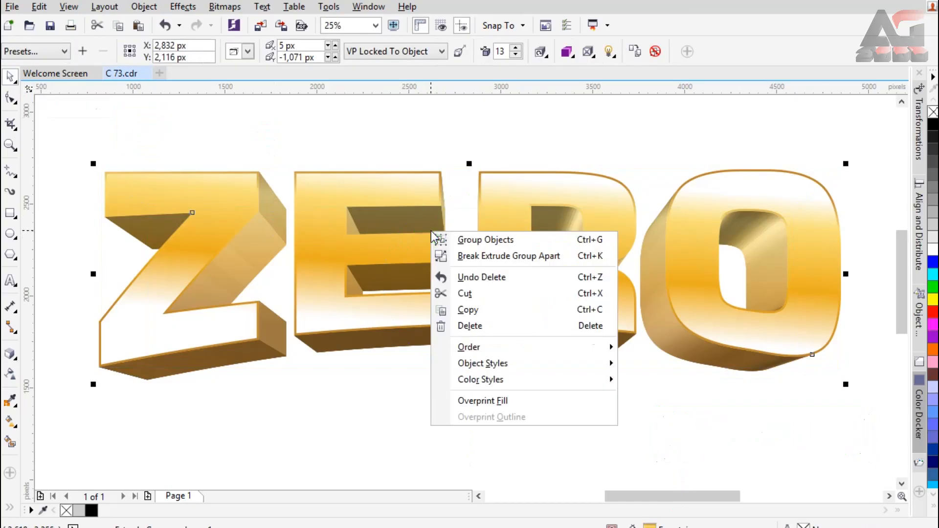
left_click(520, 240)
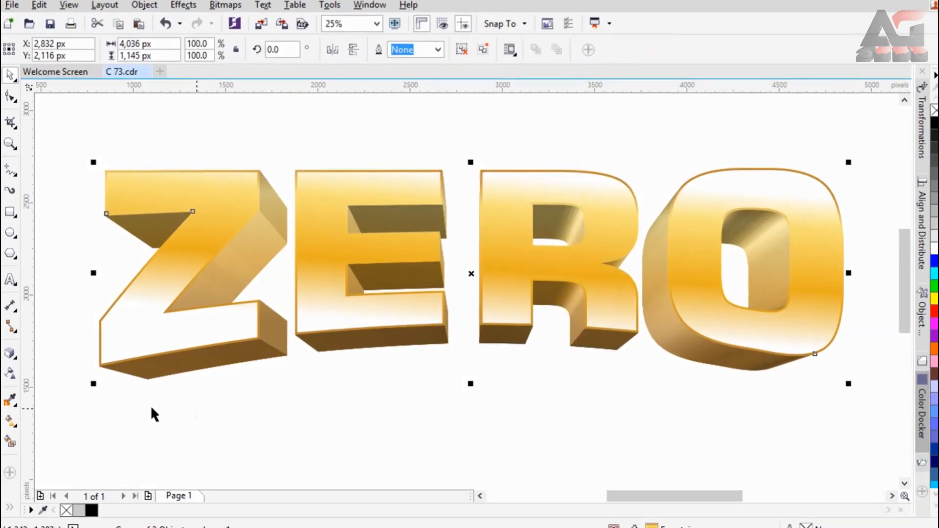
left_click(11, 354)
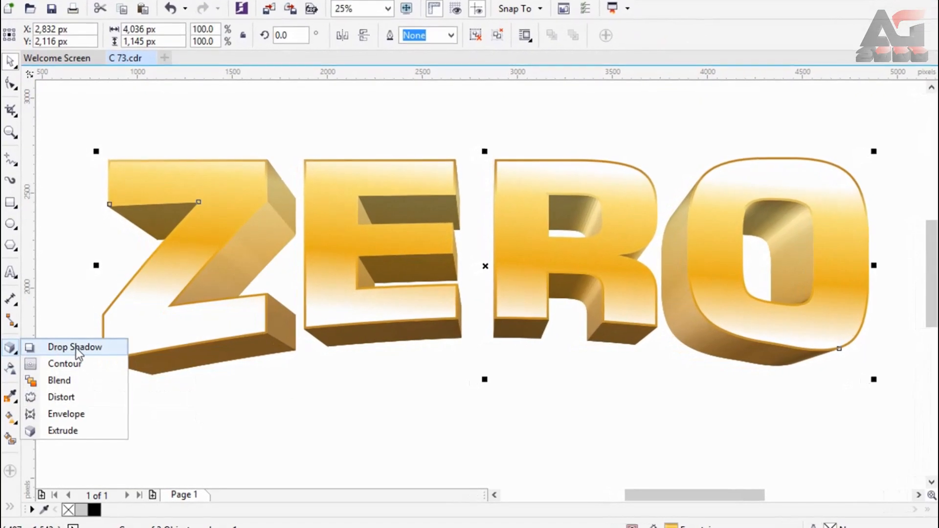
left_click(84, 343)
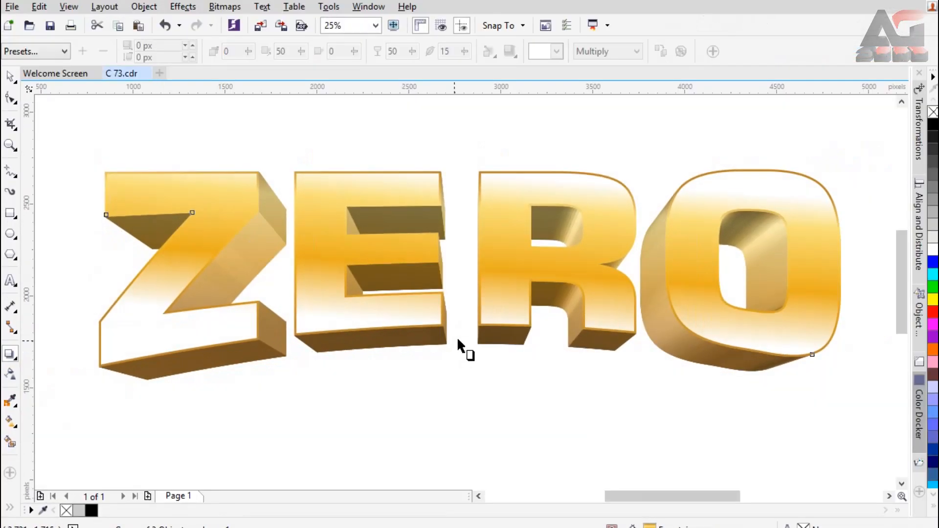
left_click_drag(468, 377, 469, 289)
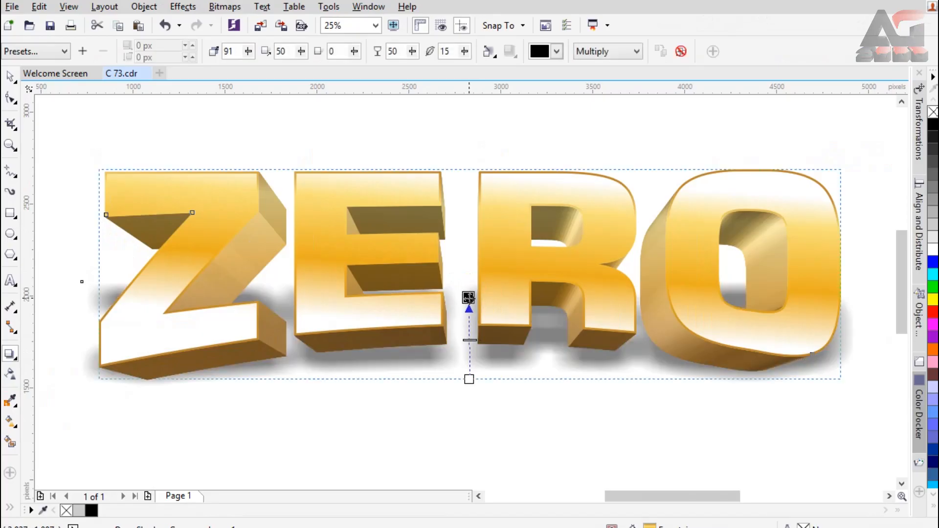
left_click(468, 298)
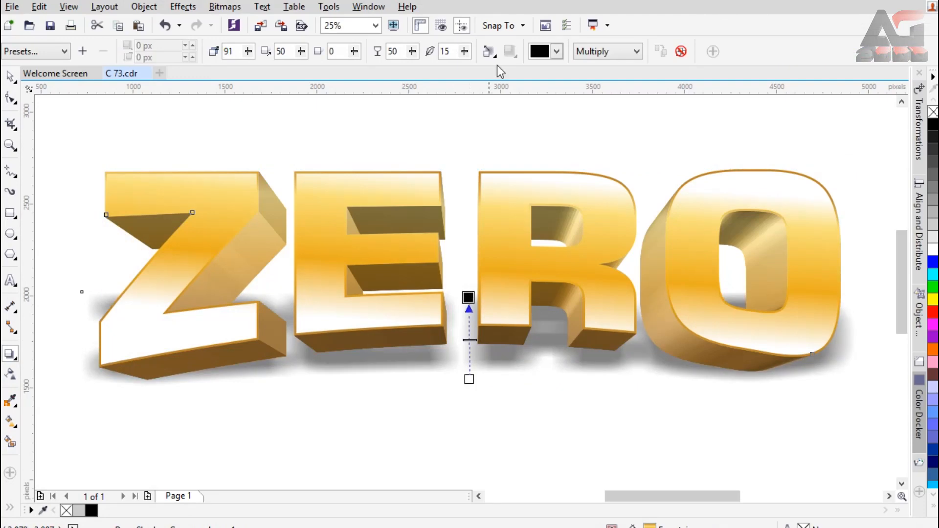
Sharpen the drop shadow by setting its feathering to 7.
double_click(448, 51)
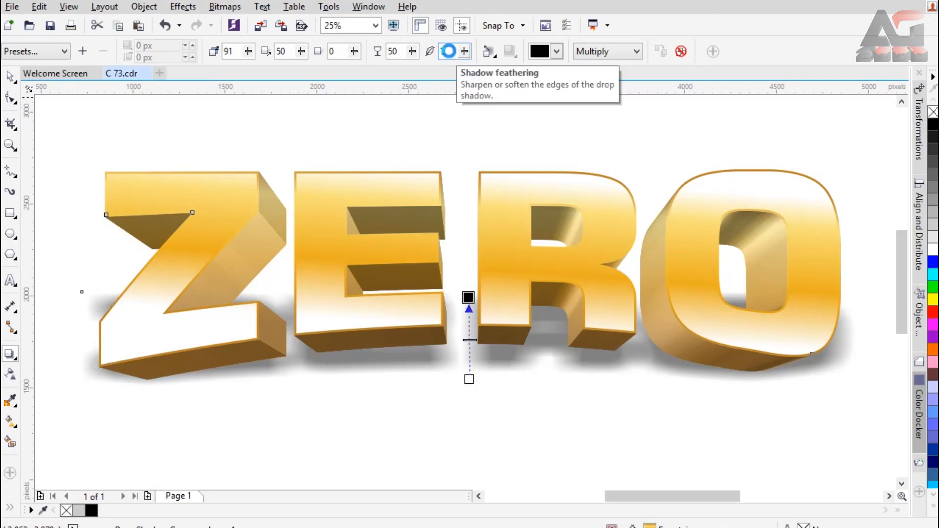
type("7")
key("Return")
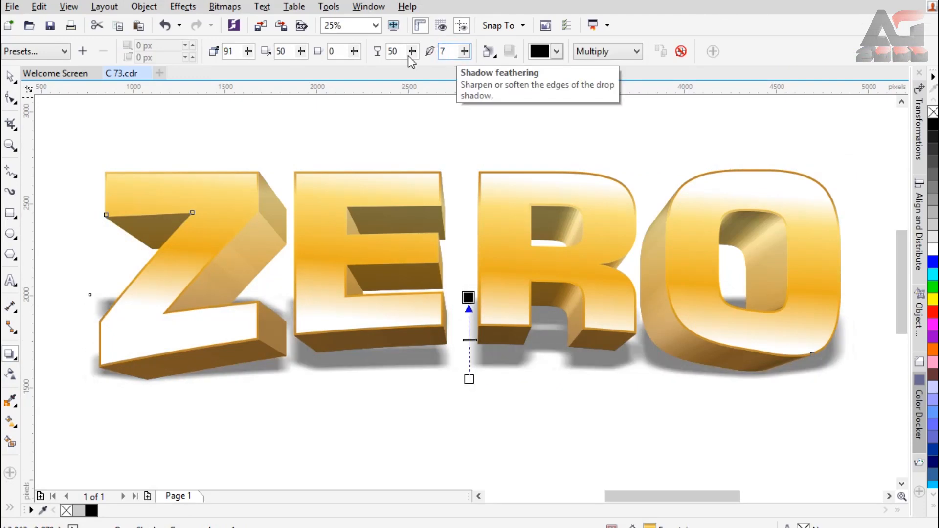
Raise the drop shadow's opacity to 67 and extend it slightly further upward, at about 89 degrees.
left_click(412, 51)
left_click_drag(423, 69, 422, 70)
left_click_drag(467, 298, 471, 282)
scroll(469, 294, "up", 1)
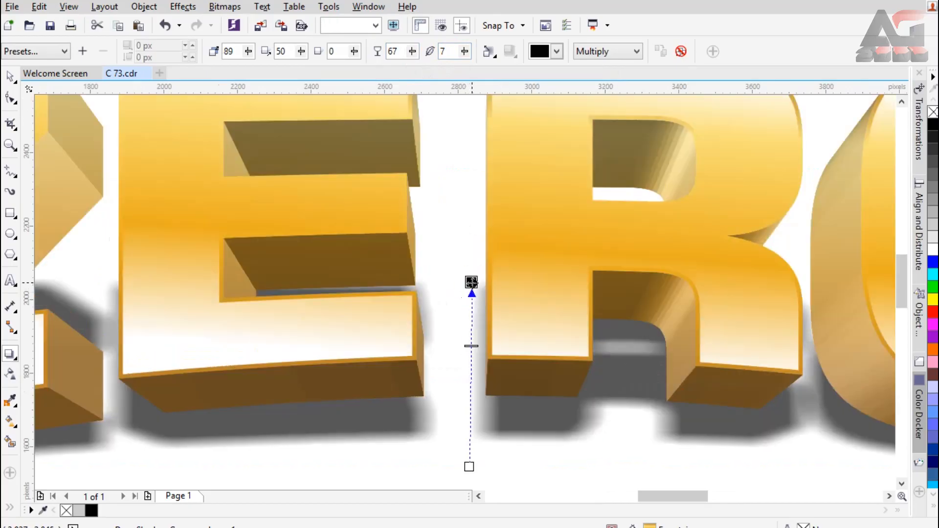
scroll(471, 283, "down", 1)
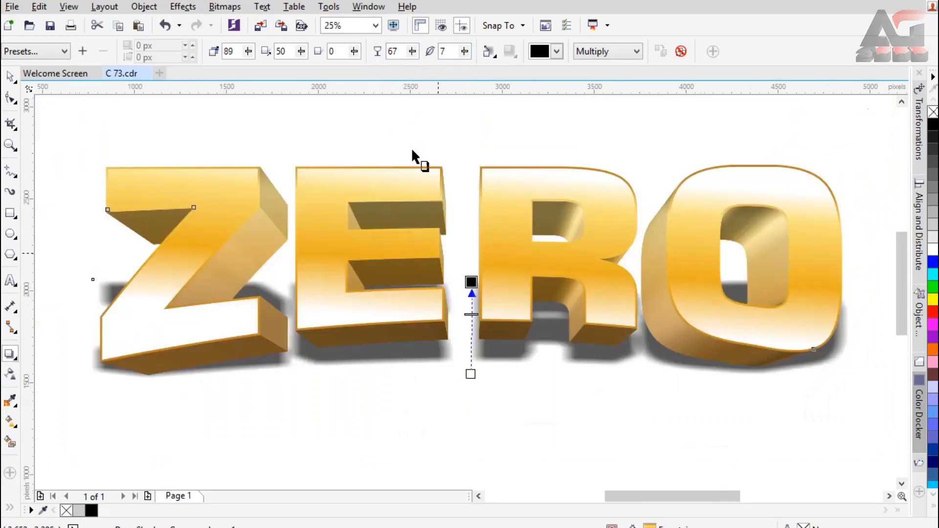
left_click(553, 433)
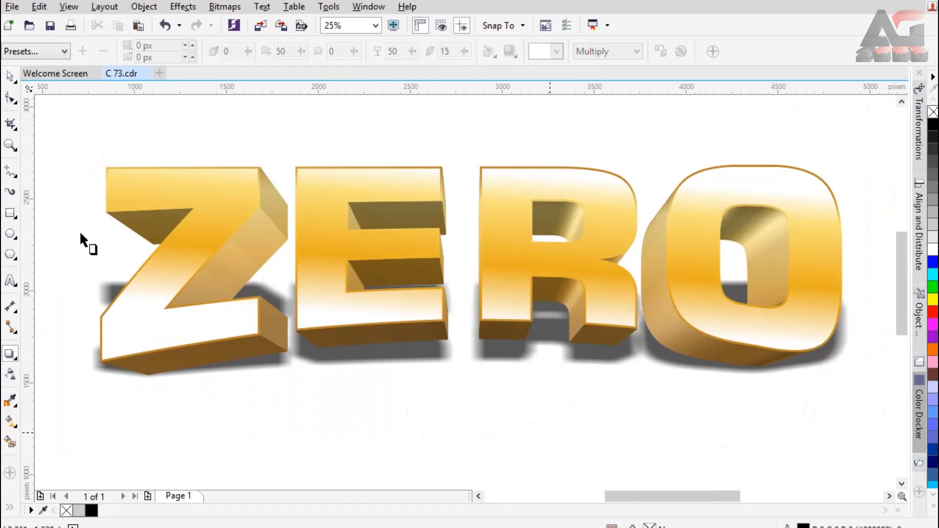
Try stretching the shadowed ZERO lettering to about 121% of its height and moving it on the page.
left_click(11, 77)
left_click(567, 337)
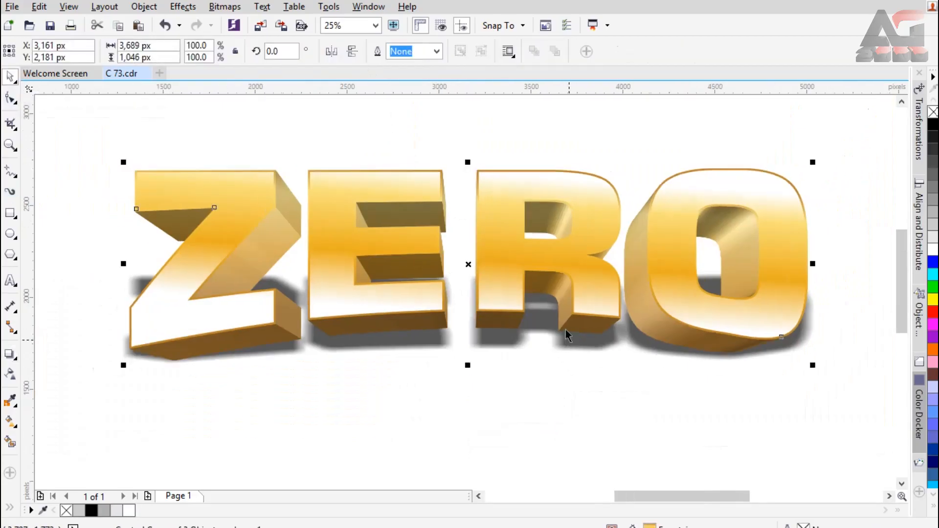
left_click(498, 176)
left_click(495, 184)
left_click_drag(469, 161, 469, 122)
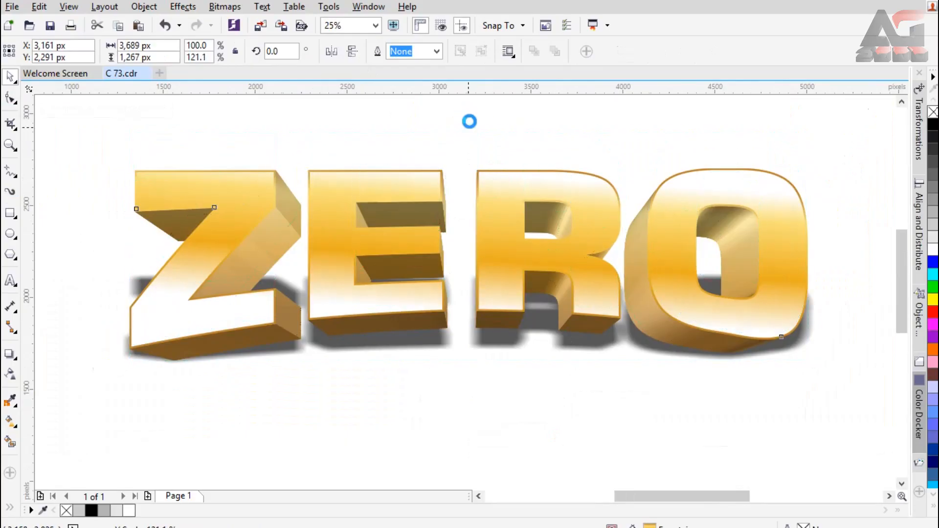
left_click_drag(482, 151, 472, 184)
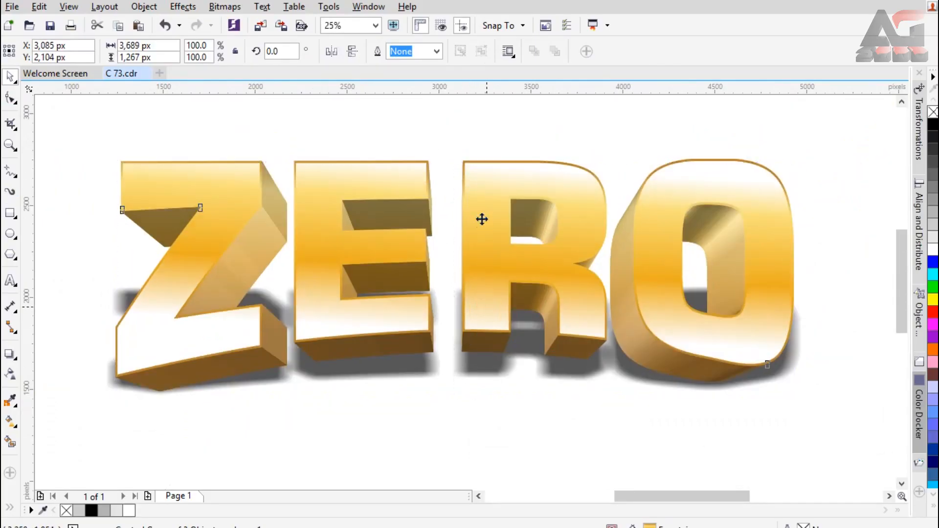
key("Down")
left_click_drag(454, 156, 456, 152)
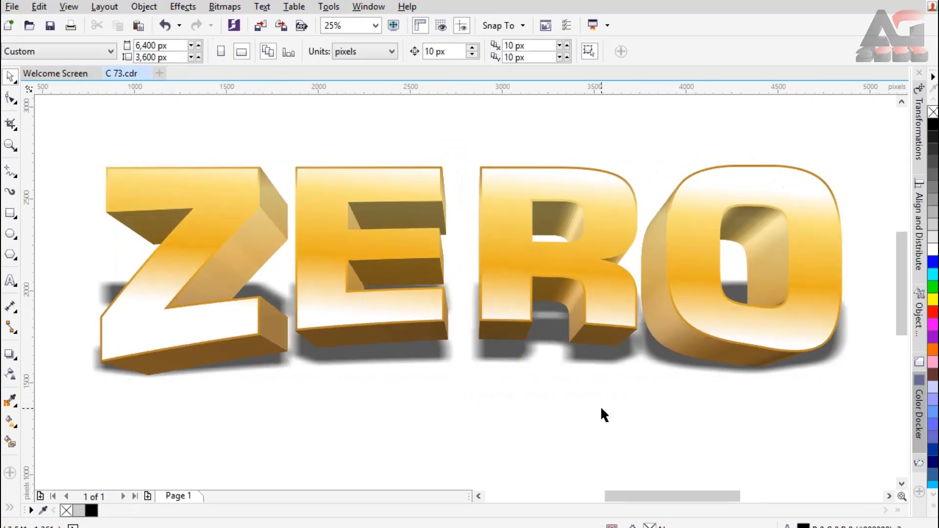
Replace the wording ZERO with 2025 in the effect's editable text.
left_click(16, 288)
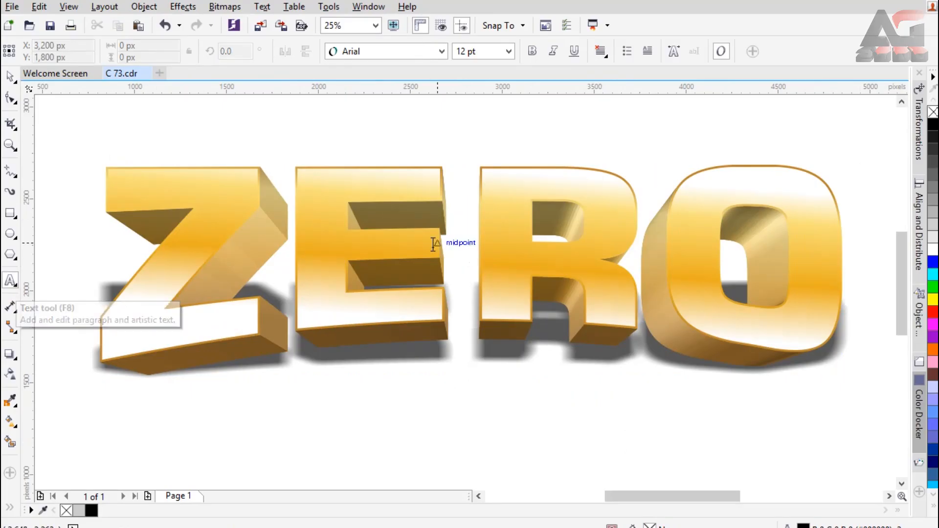
left_click(431, 243)
left_click_drag(308, 150, 258, 152)
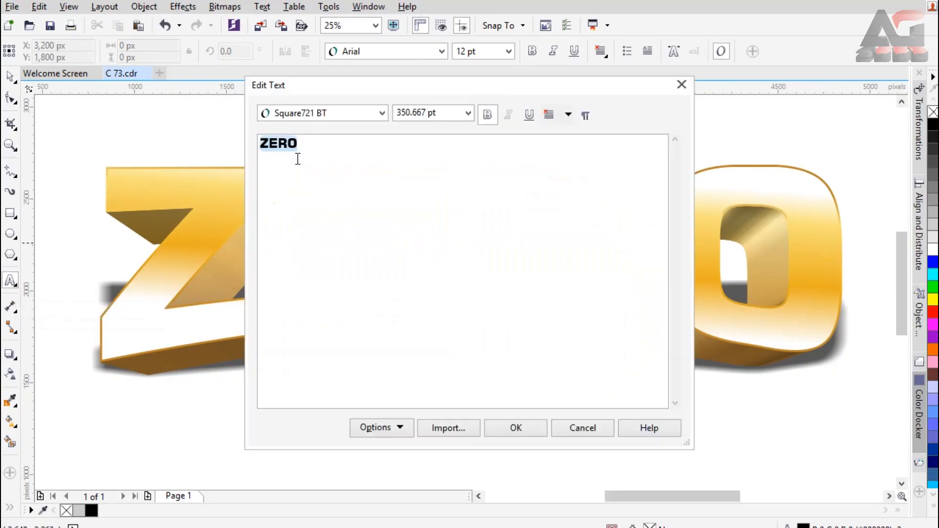
type("2025")
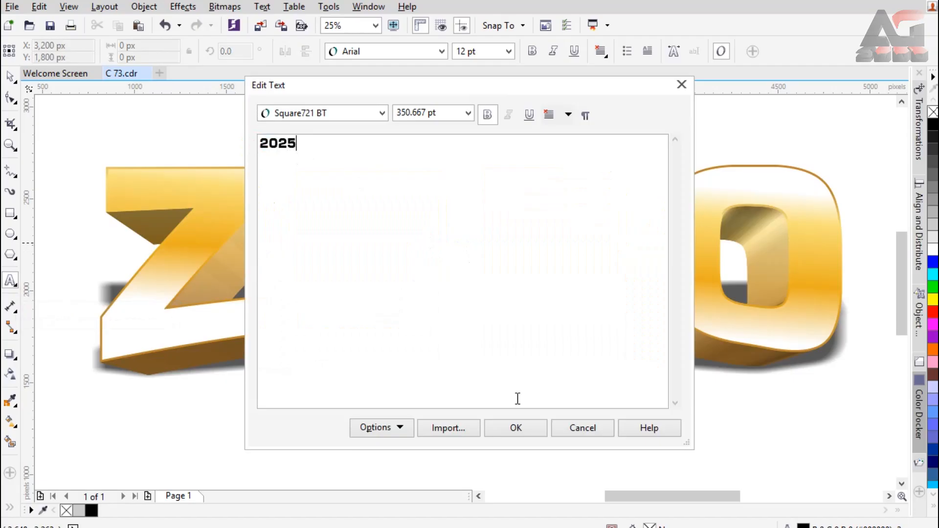
left_click(523, 429)
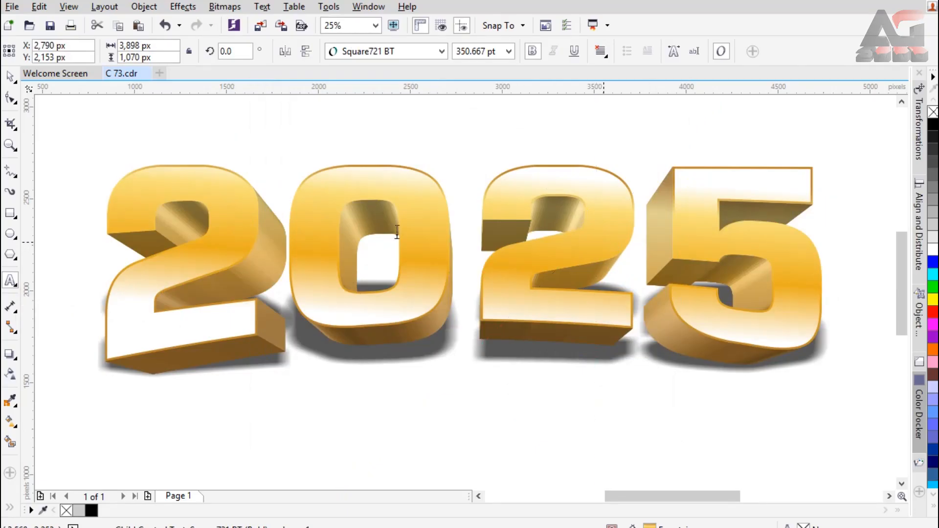
Duplicate the complete 2025 lettering, including its extrusion and shadow, directly below the original.
left_click(10, 77)
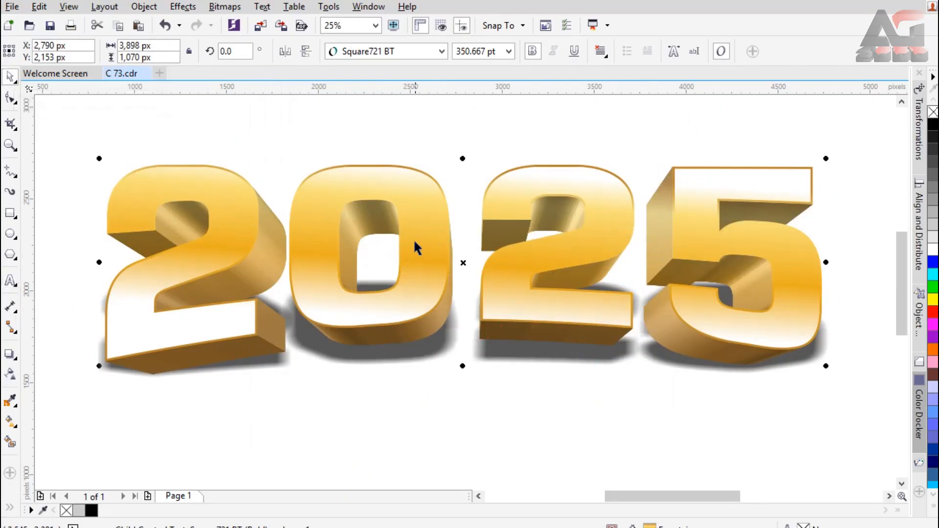
key("ctrl+z")
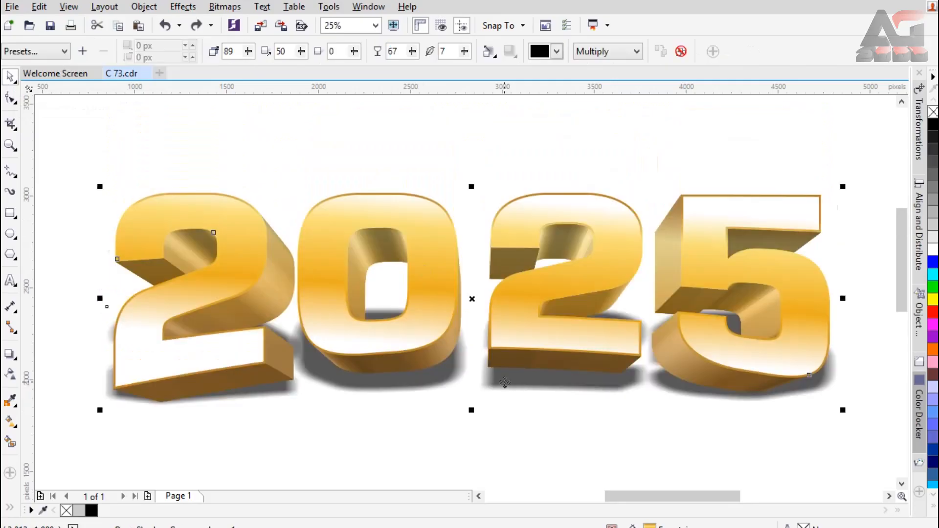
key("ctrl+shift+z")
left_click_drag(446, 237, 439, 464)
scroll(667, 296, "down", 5)
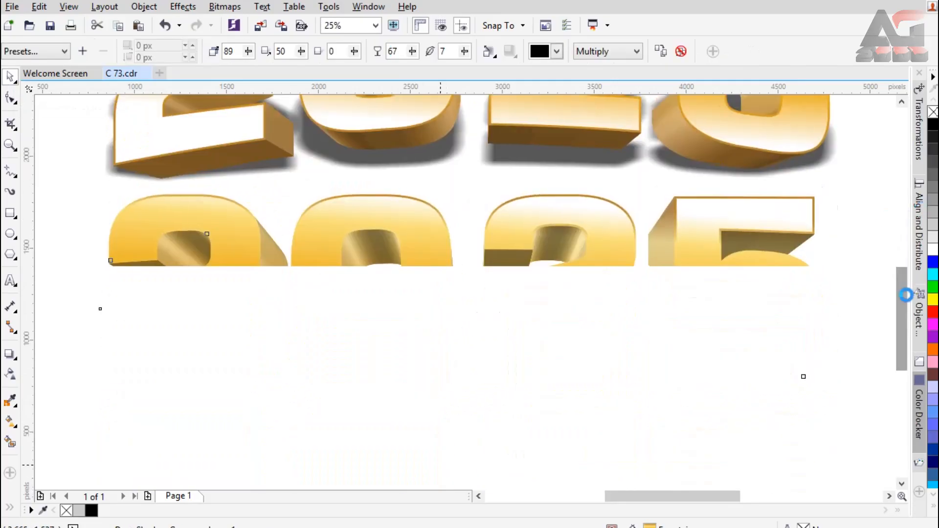
key("space")
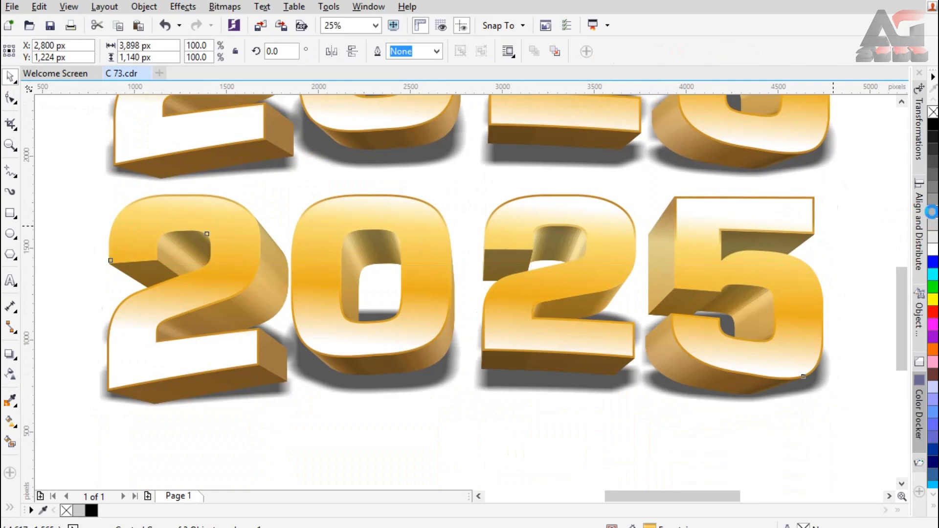
Recolor the lower 2025 copy with light gray (#B2B2B2).
left_click(932, 212)
scroll(399, 265, "down", 2)
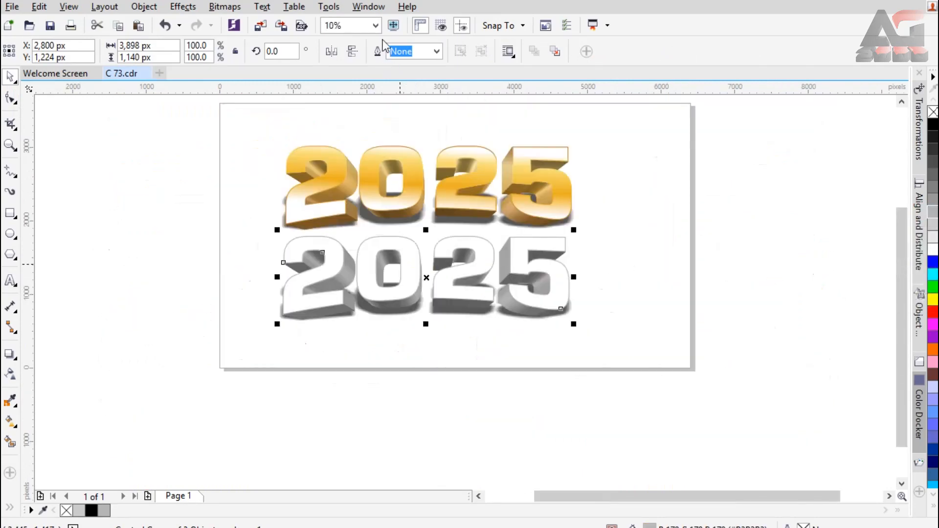
left_click(376, 25)
left_click(389, 38)
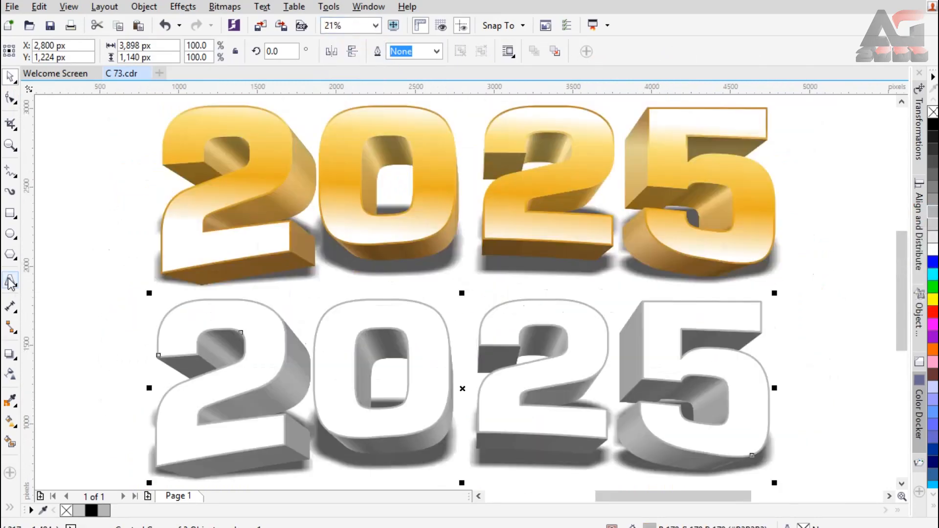
Replace the text of the lower gray 2025 copy with BOOK and deselect it.
left_click(11, 283)
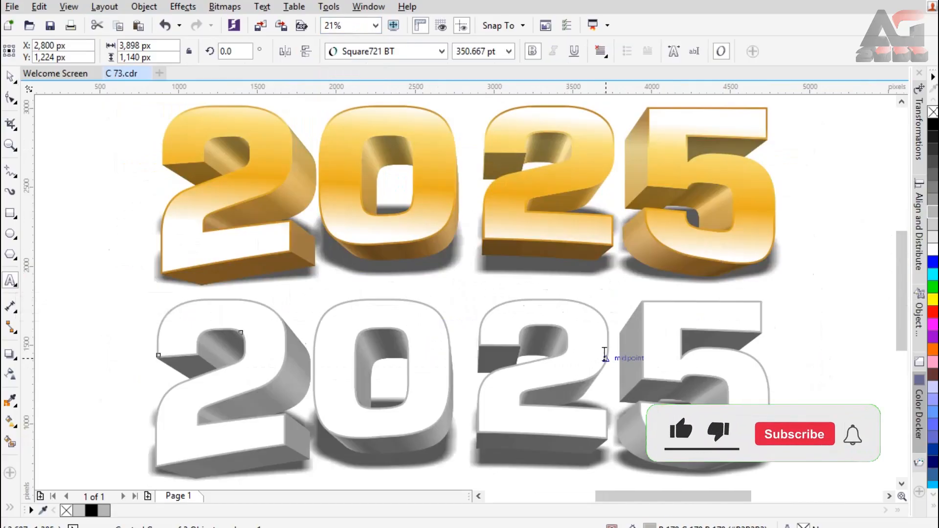
key("ctrl+shift+t")
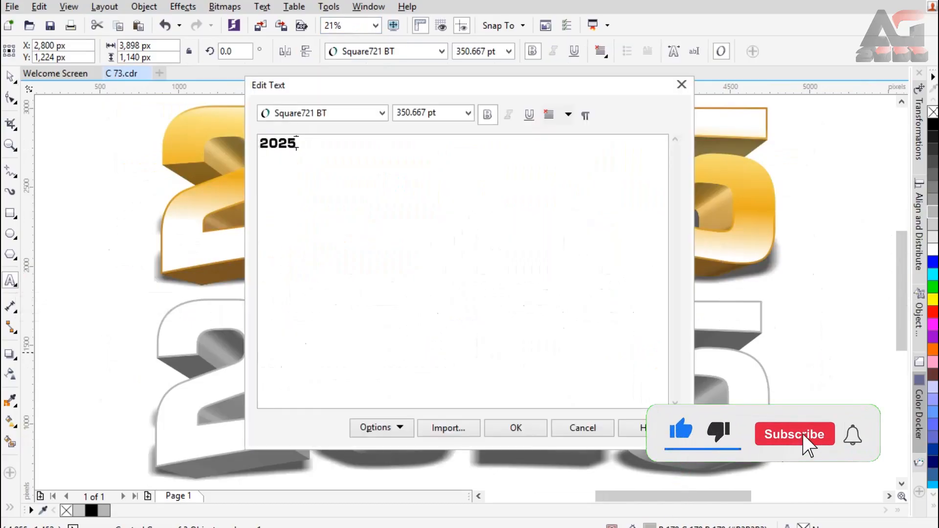
double_click(295, 143)
key("Delete")
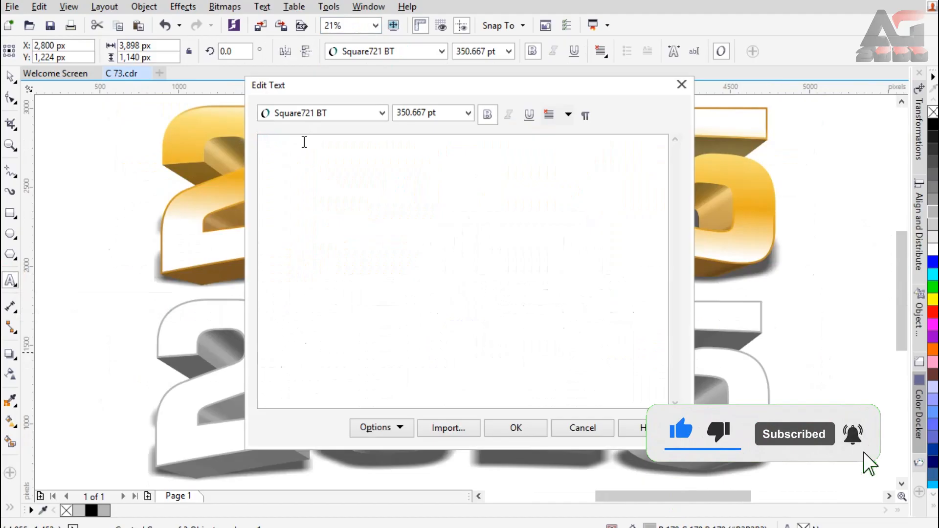
type("BOOK")
left_click(507, 429)
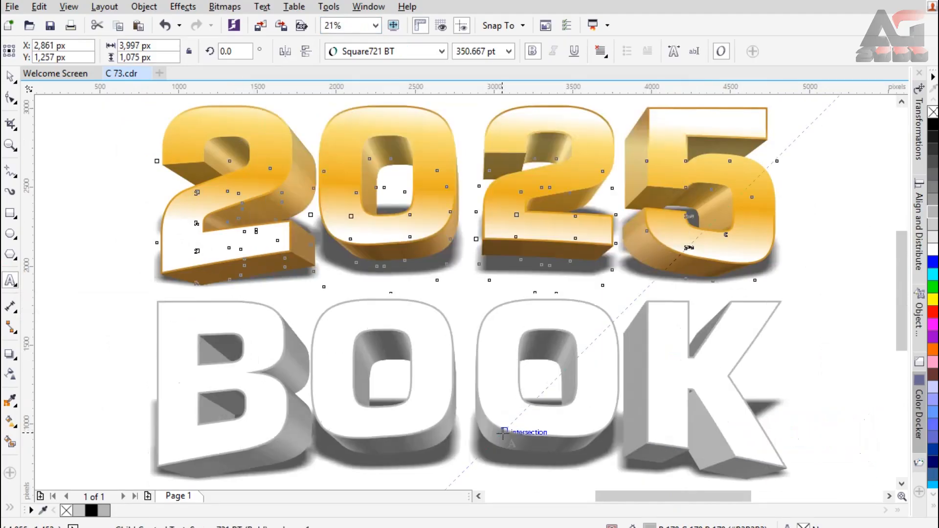
left_click(10, 77)
left_click(89, 269)
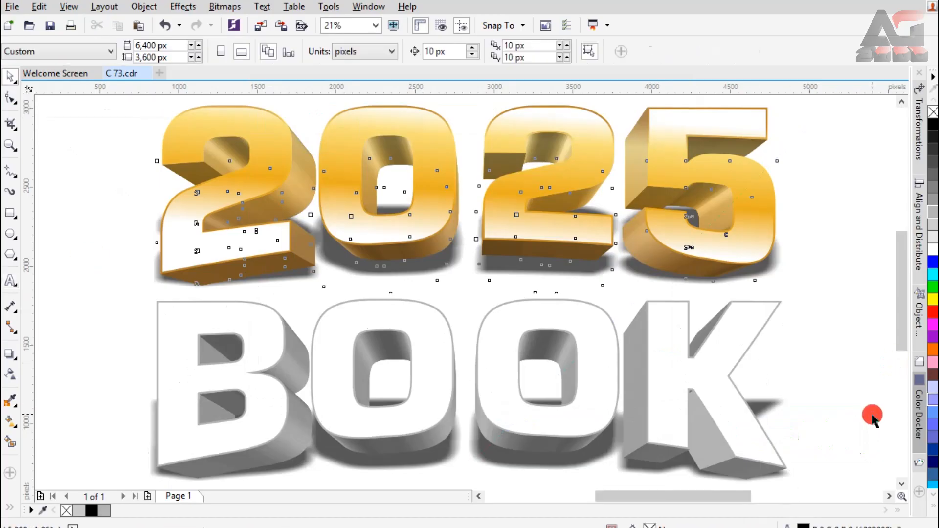
left_click(375, 26)
left_click(353, 37)
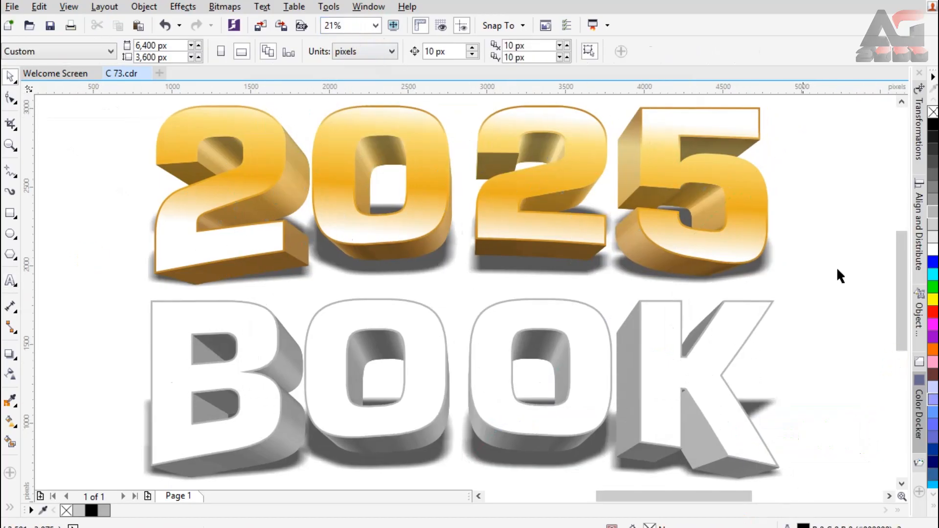
mouse_move(902, 293)
left_mouse_down()
mouse_move(892, 377)
mouse_move(915, 304)
mouse_move(908, 287)
left_mouse_up()
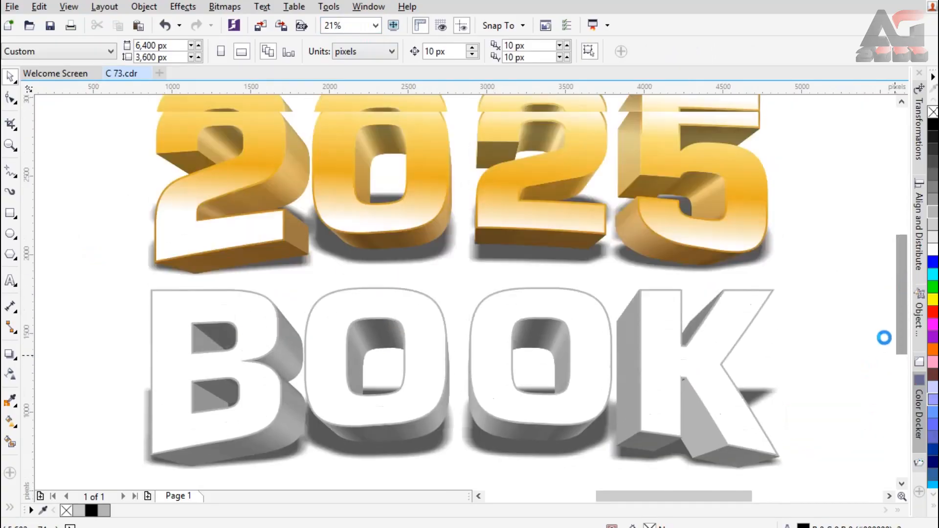